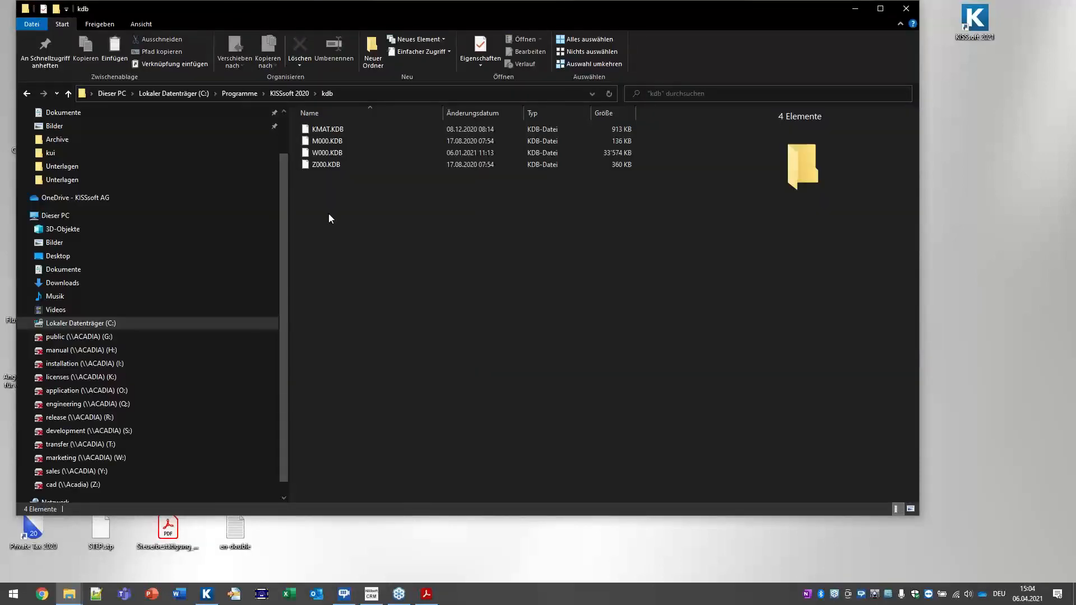
Select all four KDB database files in the kdb folder, and minimize the folder window.
left_click(880, 8)
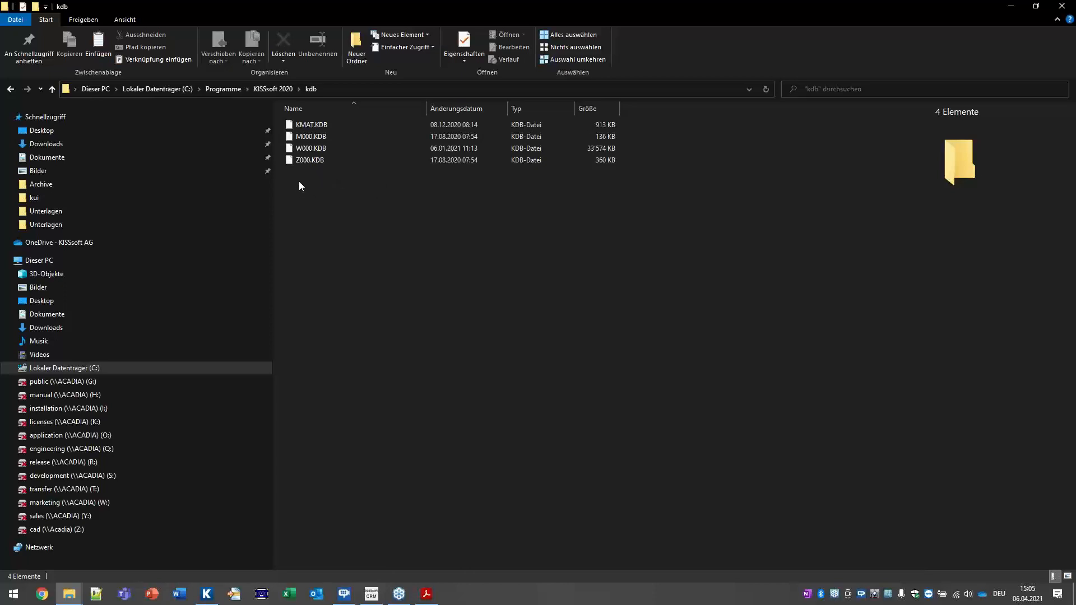
left_click_drag(291, 187, 327, 115)
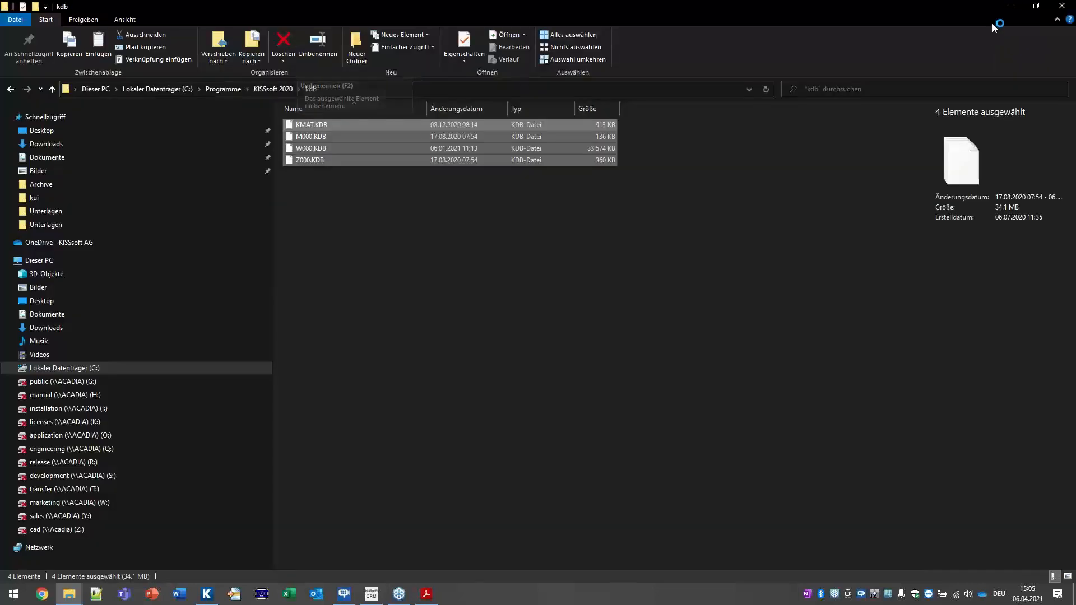
left_click(1011, 6)
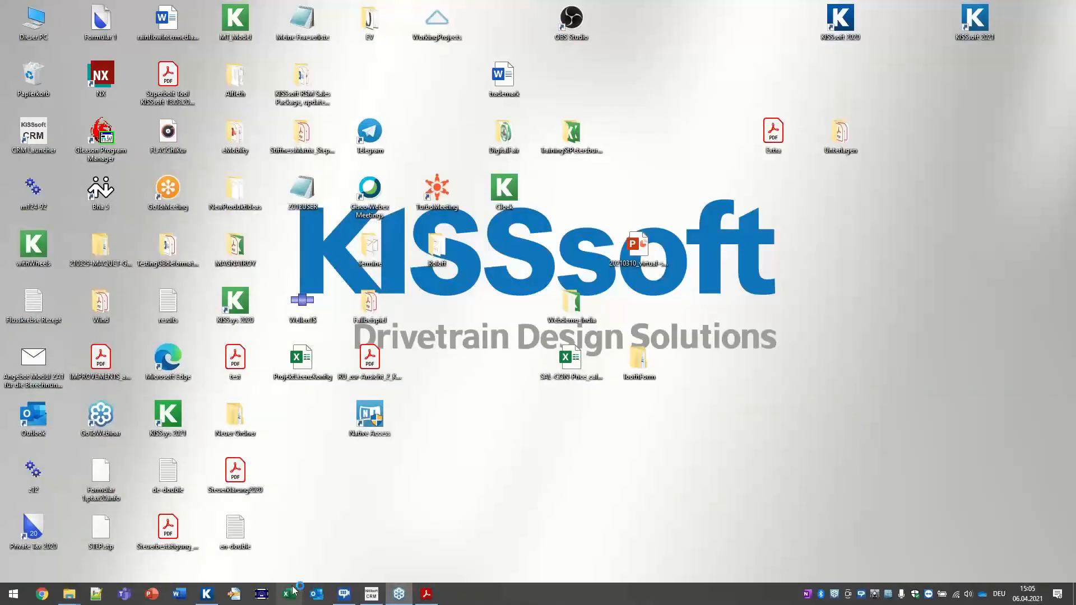
Switch to KISSsoft and load the cylindrical gears example CylGearPair 1 (spur gear).
left_click(212, 598)
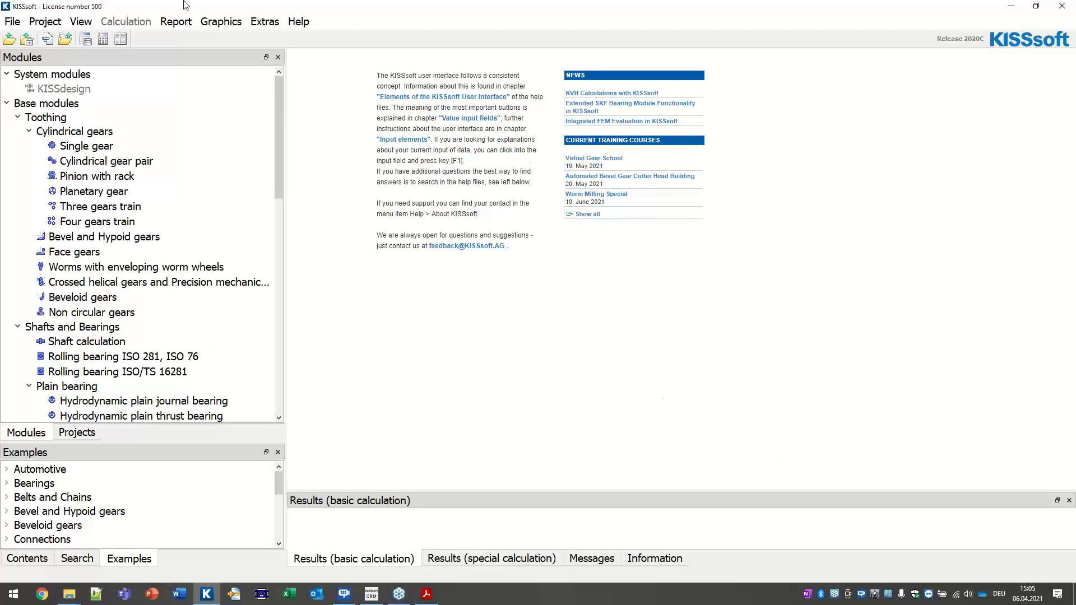
scroll(65, 511, "down", 5)
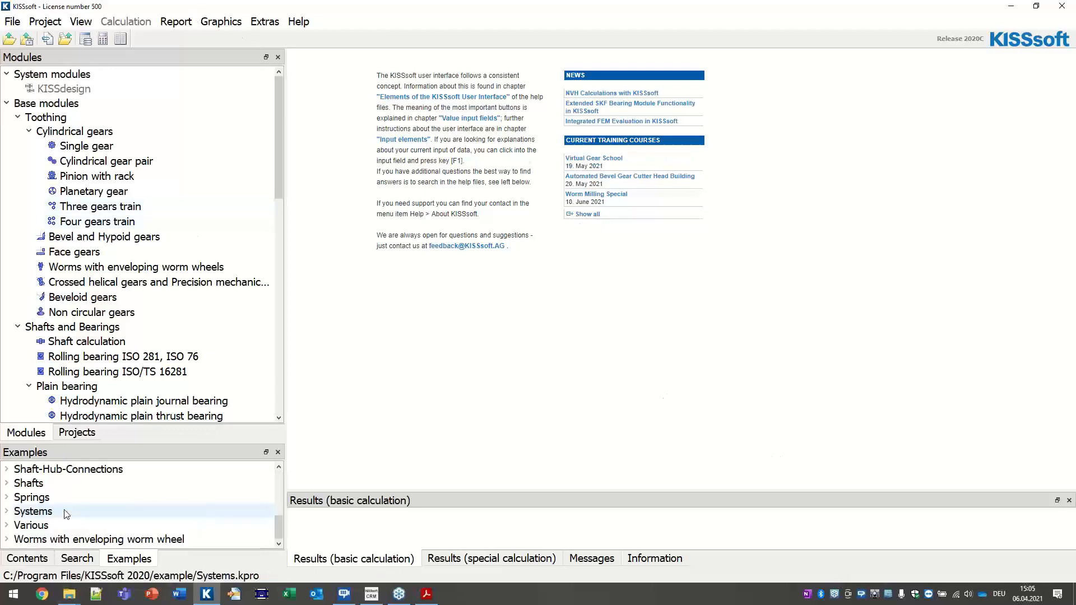
scroll(66, 515, "up", 4)
double_click(70, 541)
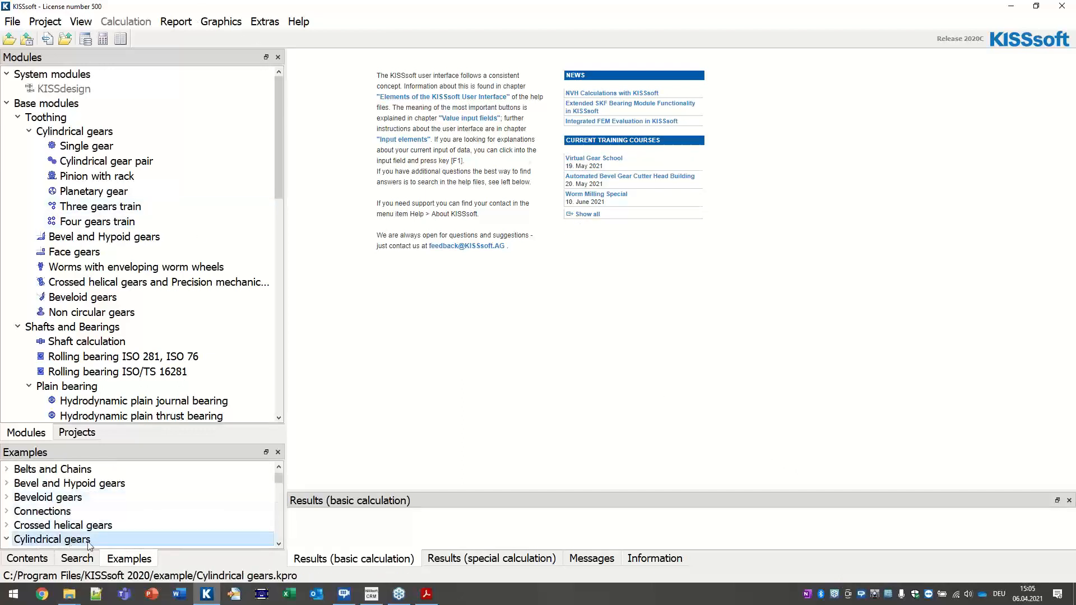
scroll(101, 417, "down", 1)
scroll(101, 518, "down", 2)
scroll(98, 486, "up", 1)
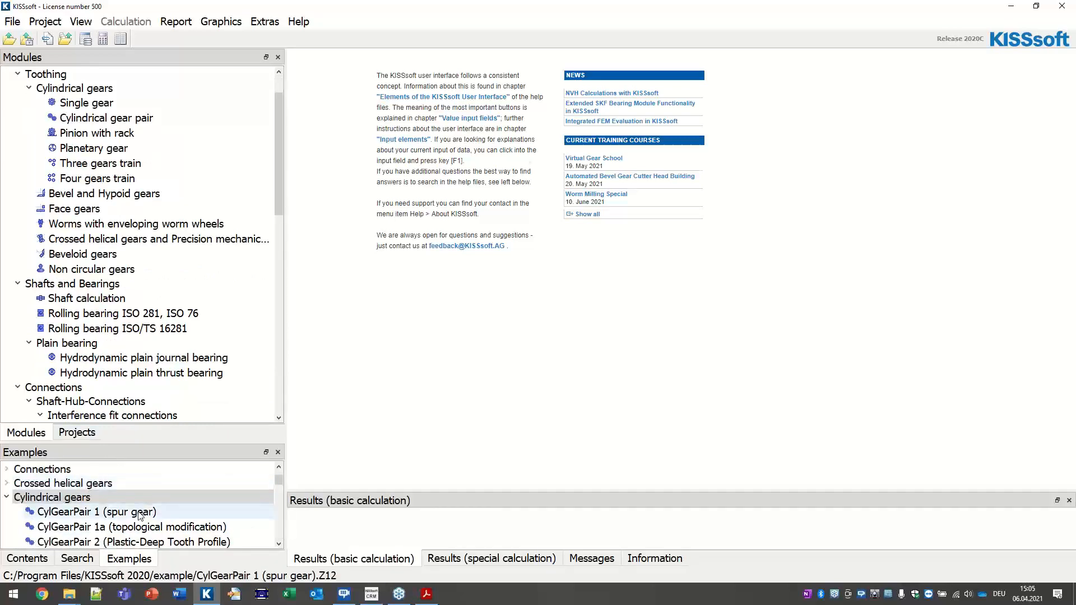
double_click(137, 511)
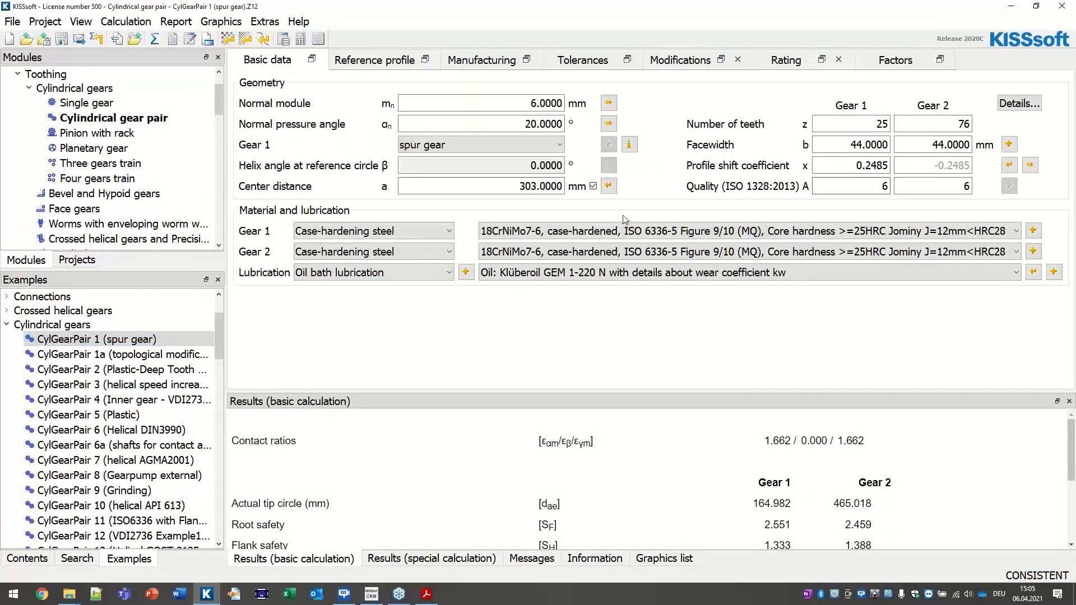
Examine Gear 1's material type and its reference profile selection, and return to the basic data.
left_click(405, 229)
left_click(405, 229)
left_click(375, 62)
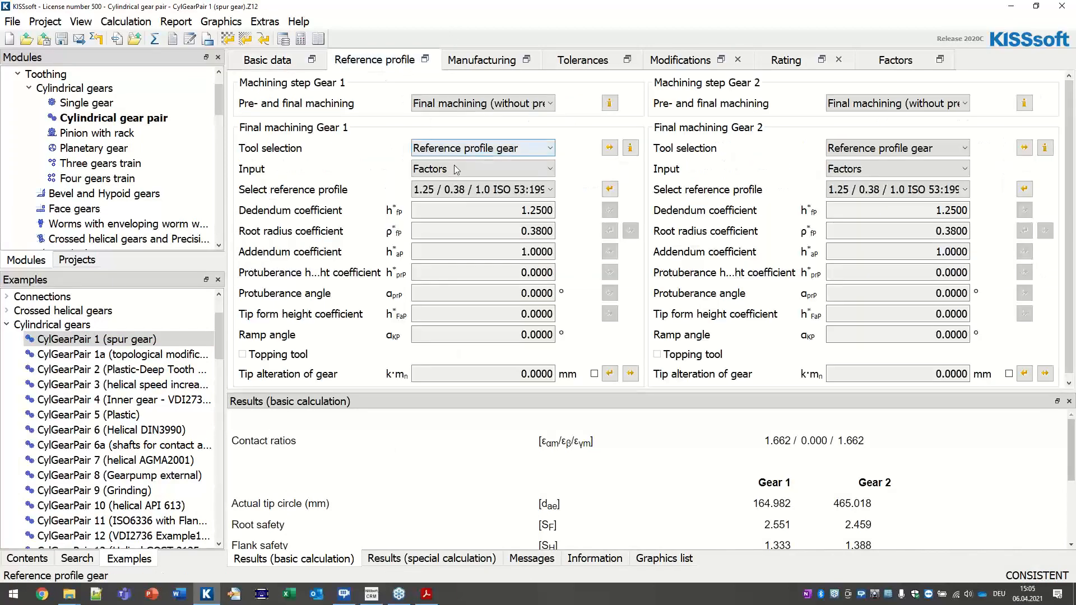
left_click(483, 190)
left_click(484, 193)
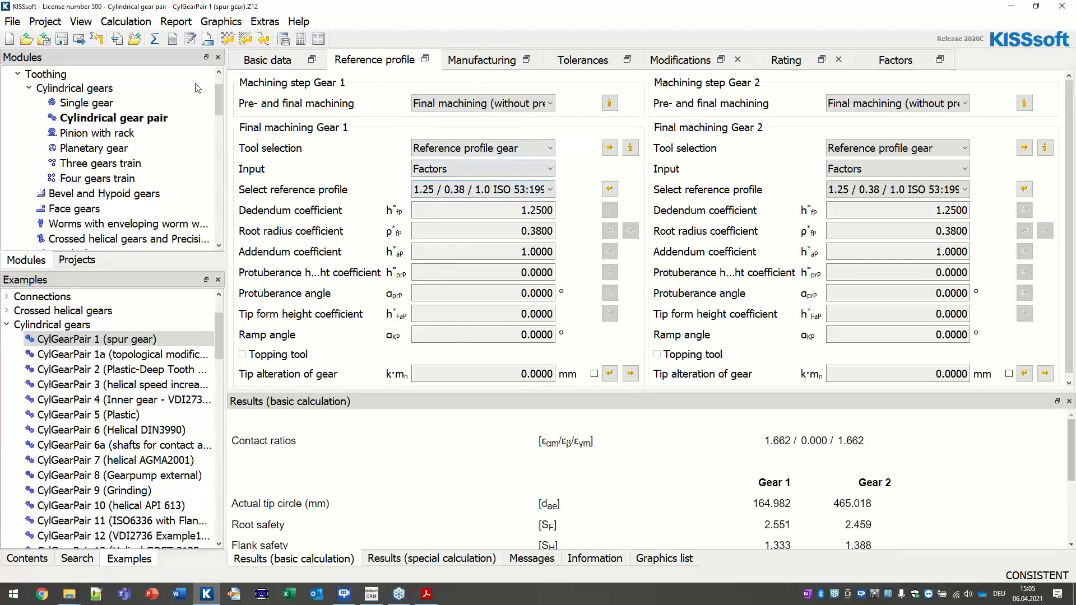
left_click(267, 59)
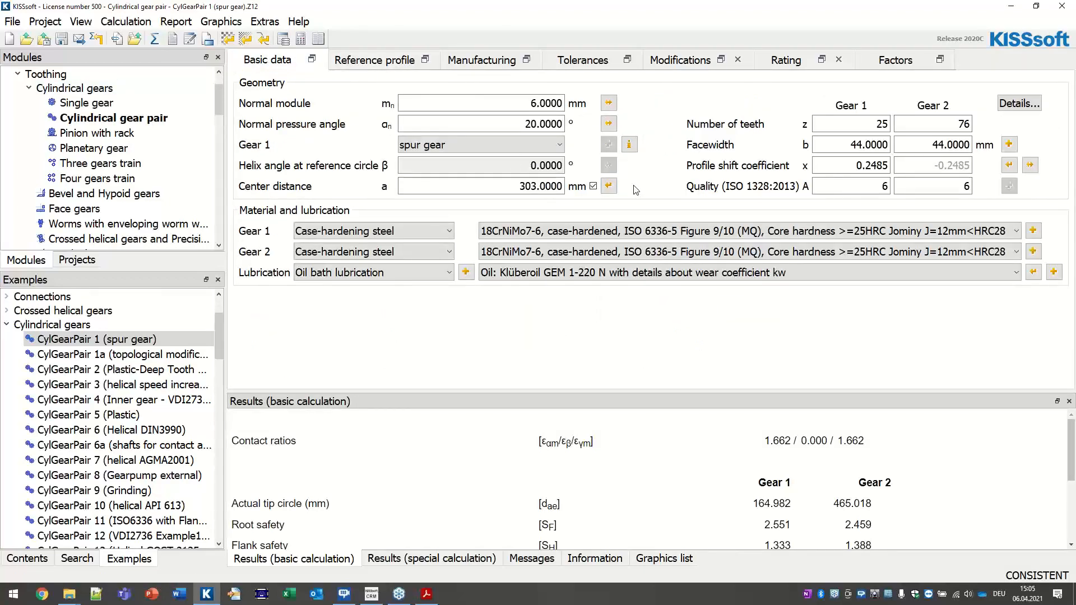
Switch Gear 1's material to own input and set the current root endurance limit to 450 N/mm².
left_click(1033, 231)
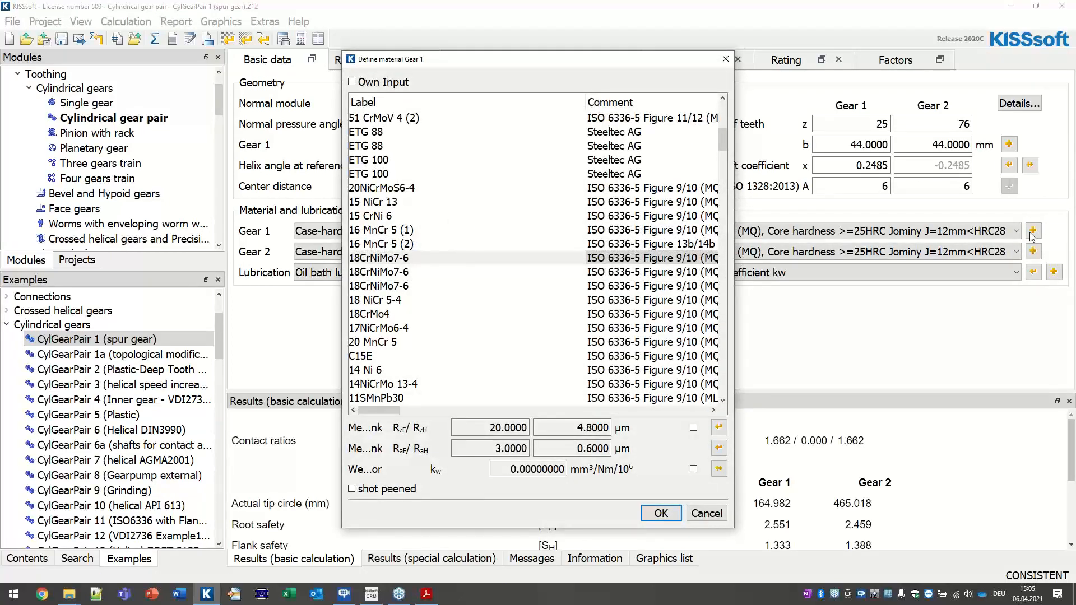
left_click(400, 84)
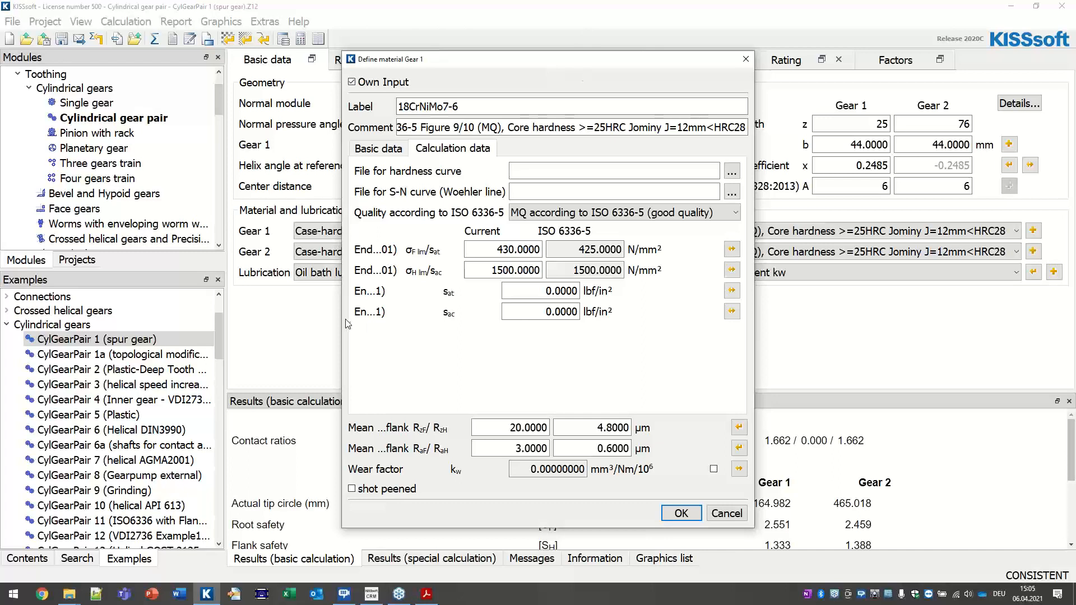
left_click_drag(343, 320, 253, 319)
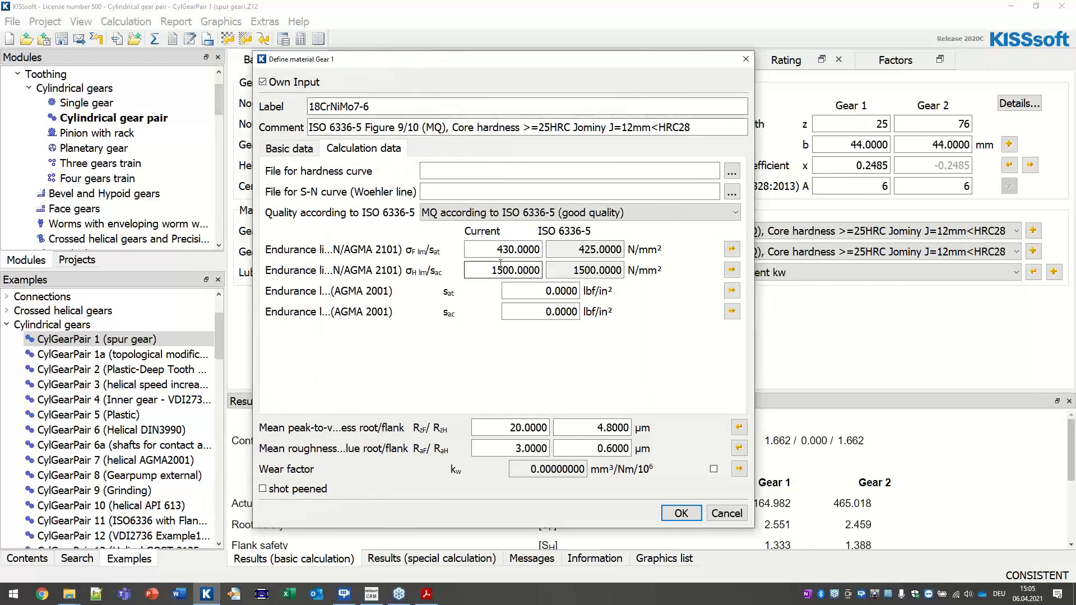
left_click_drag(497, 251, 717, 248)
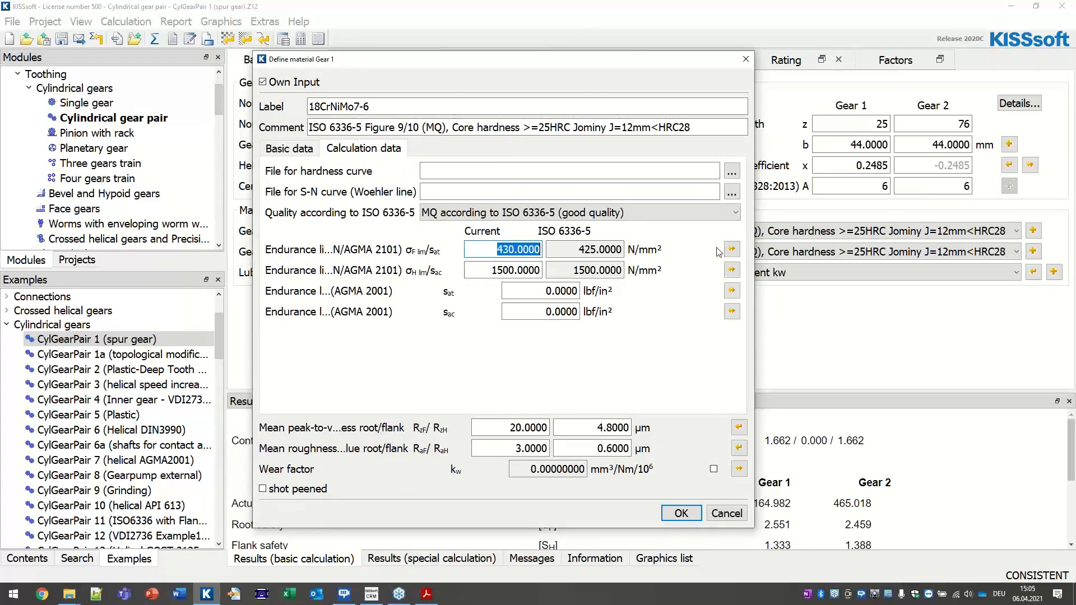
type("450")
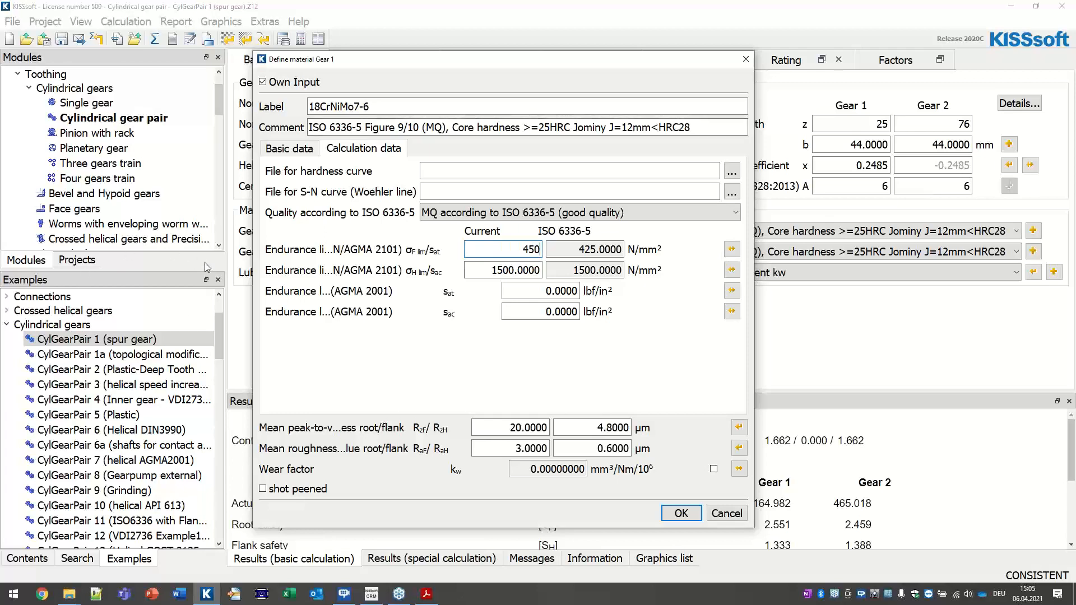
left_click_drag(254, 319, 207, 319)
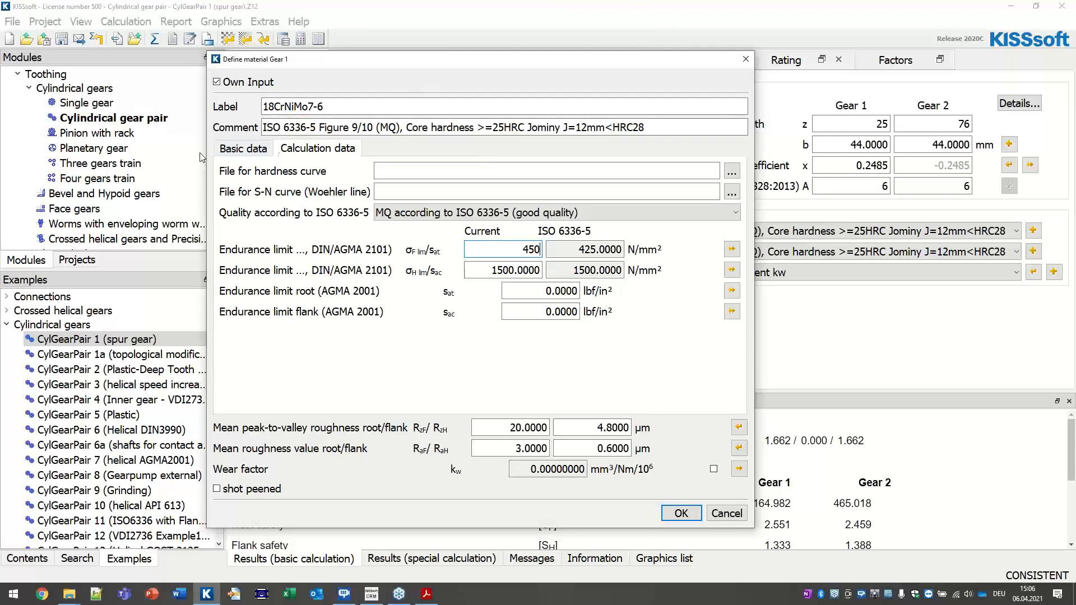
Compare the basic data and calculation data of Gear 1's material, and discard the own material input.
left_click(266, 154)
left_click(322, 149)
left_click(240, 154)
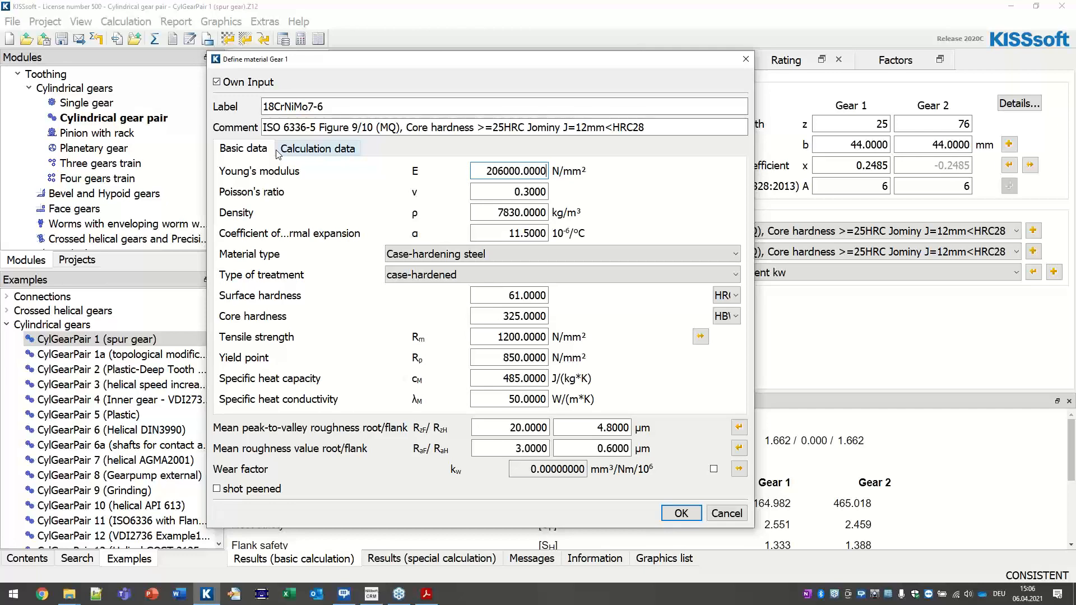
left_click(308, 150)
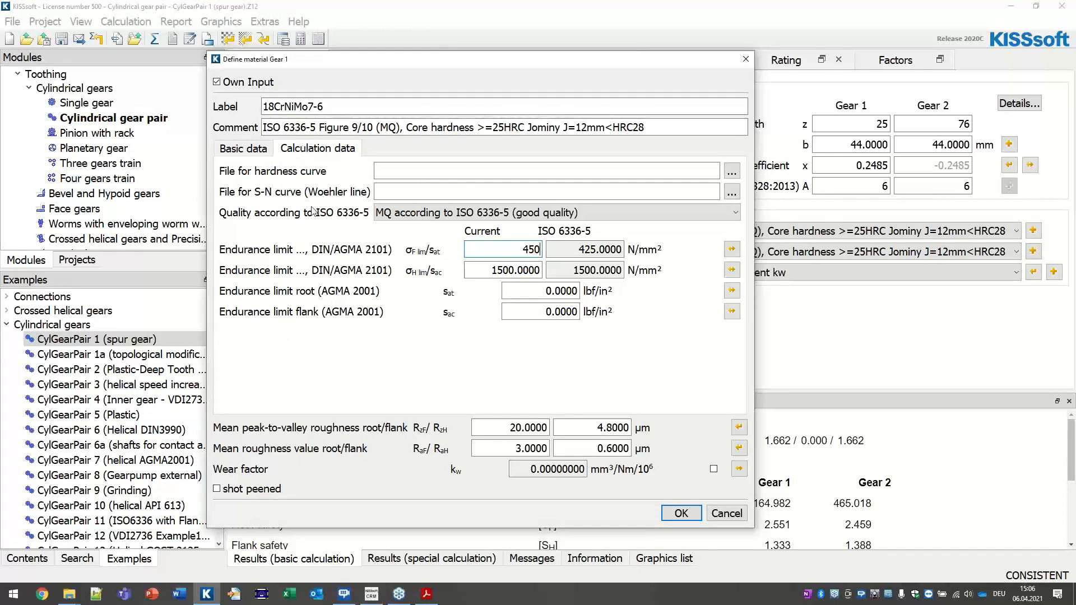
left_click(263, 150)
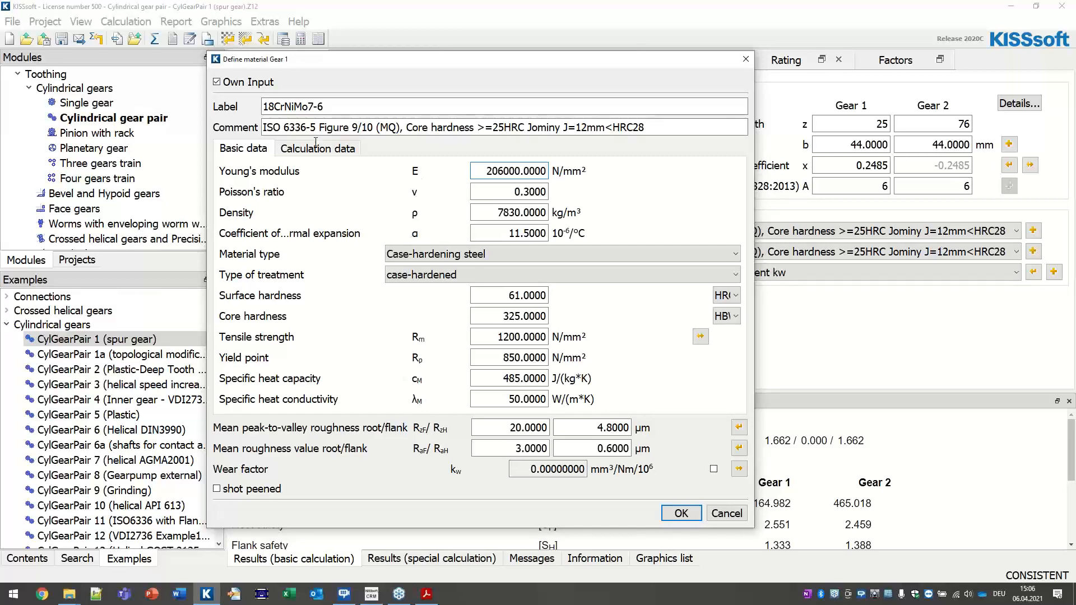
left_click(339, 149)
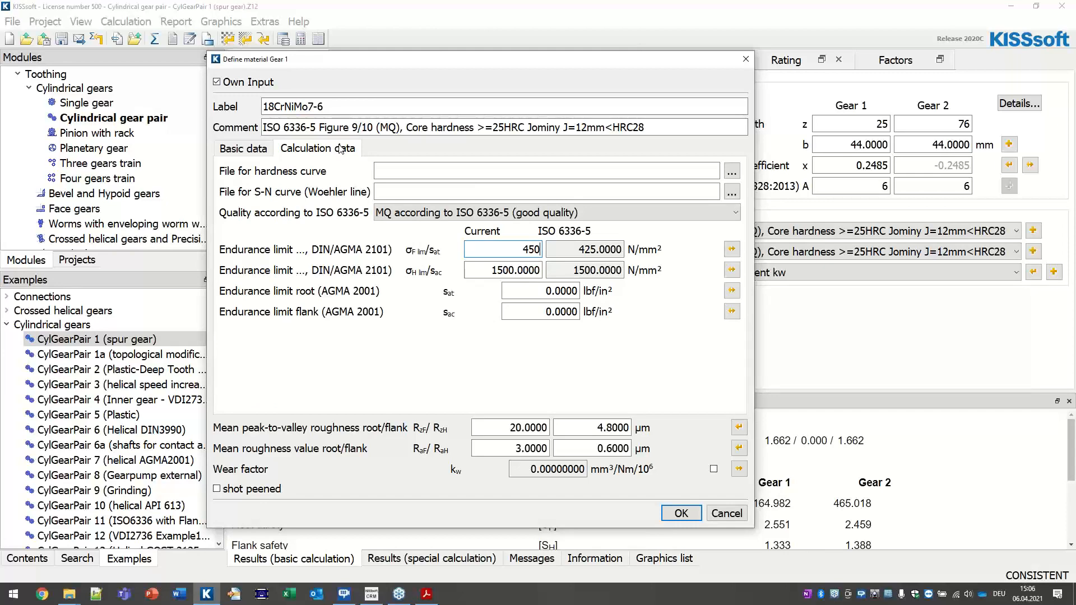
left_click(226, 149)
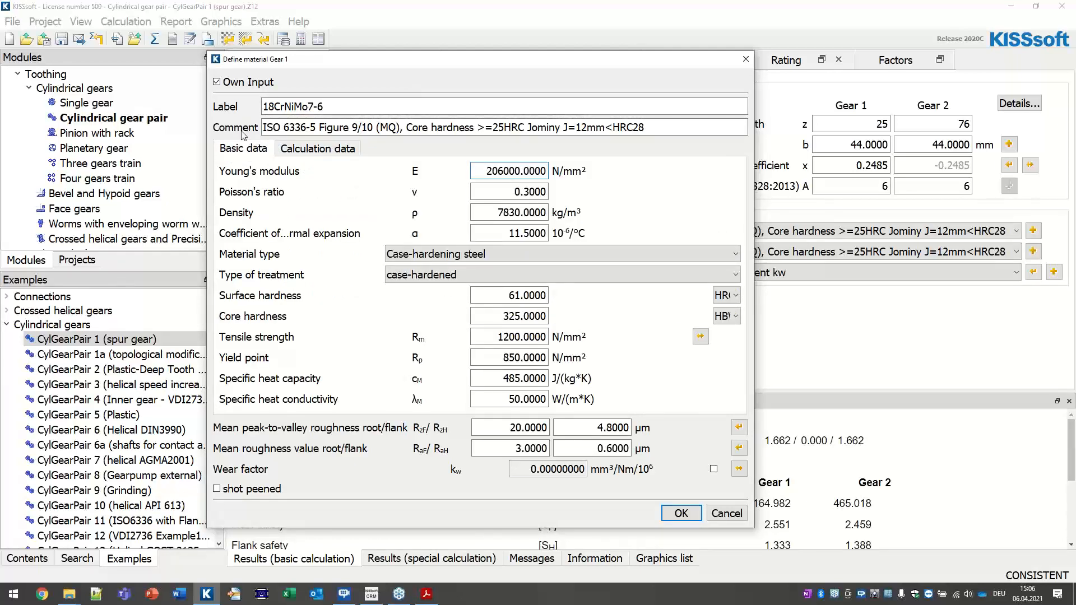
left_click(328, 147)
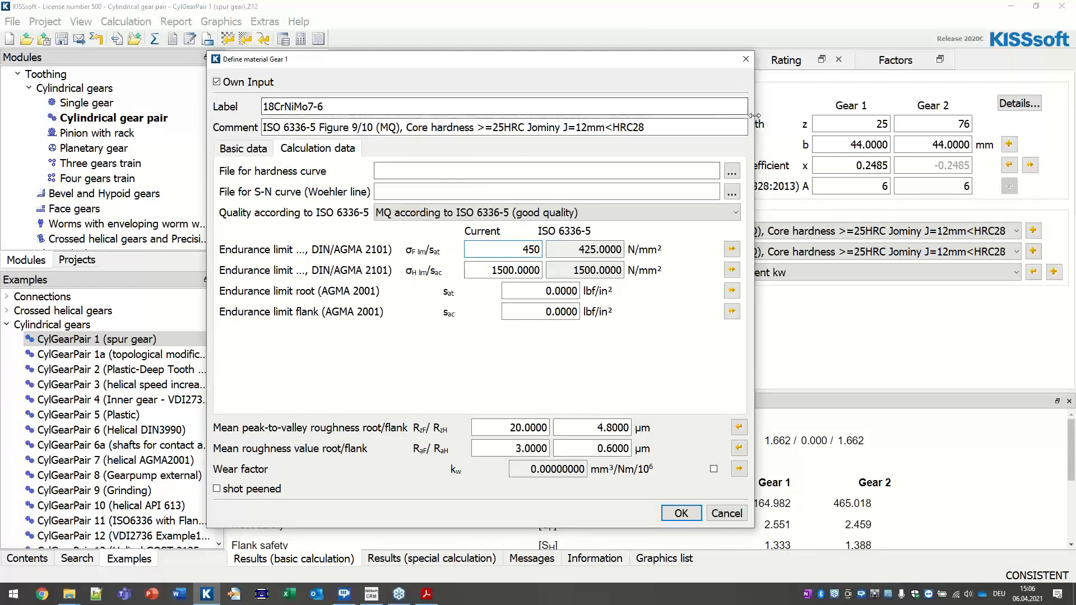
left_click(726, 513)
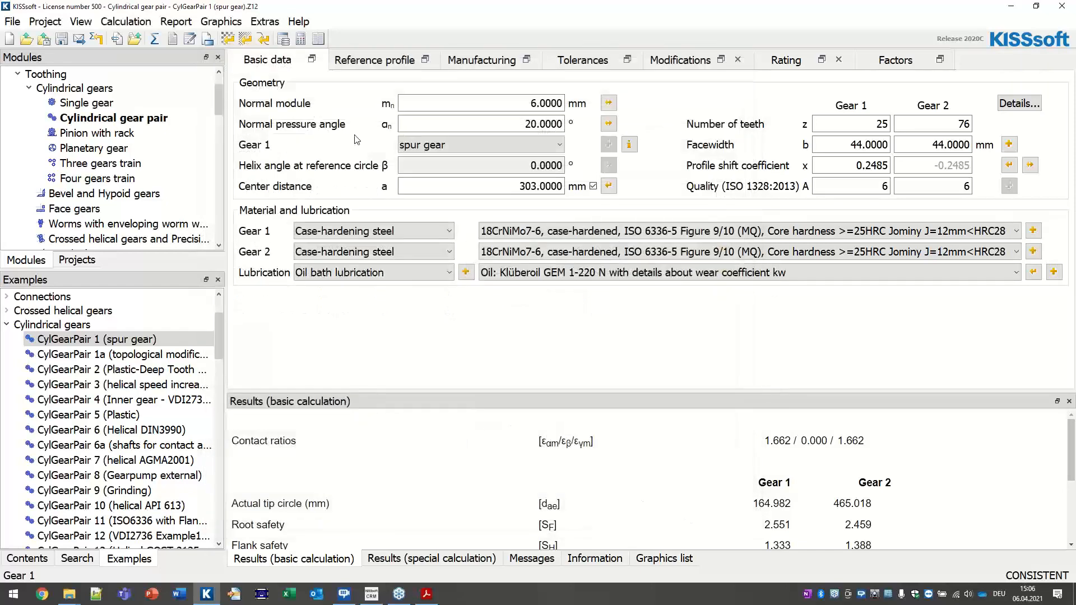
Open the database tool with write authorization, and widen its window and Group column to show the full table list.
left_click(284, 39)
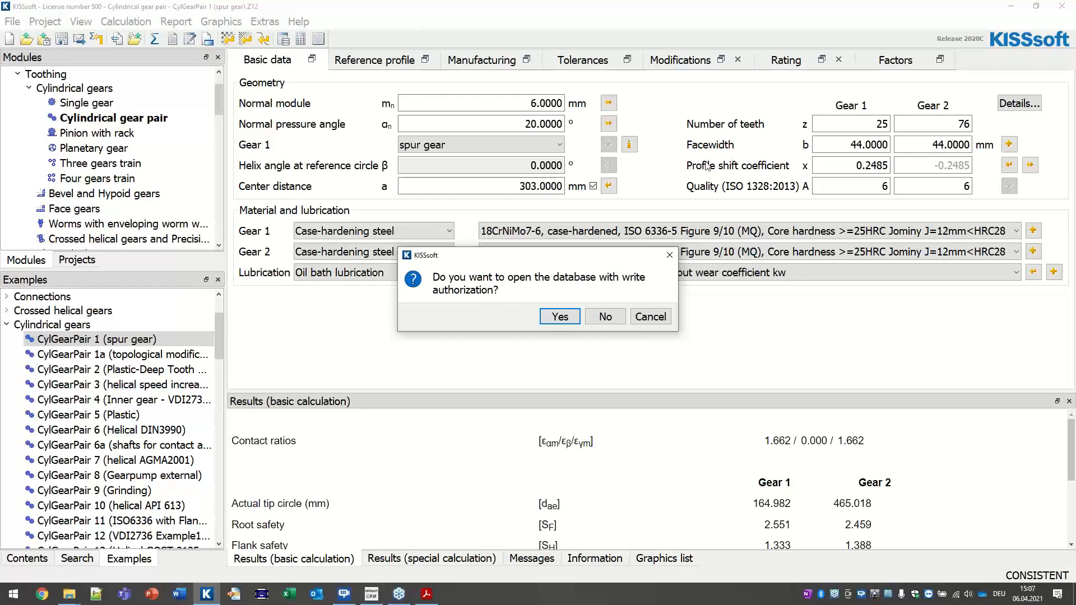
left_click(556, 314)
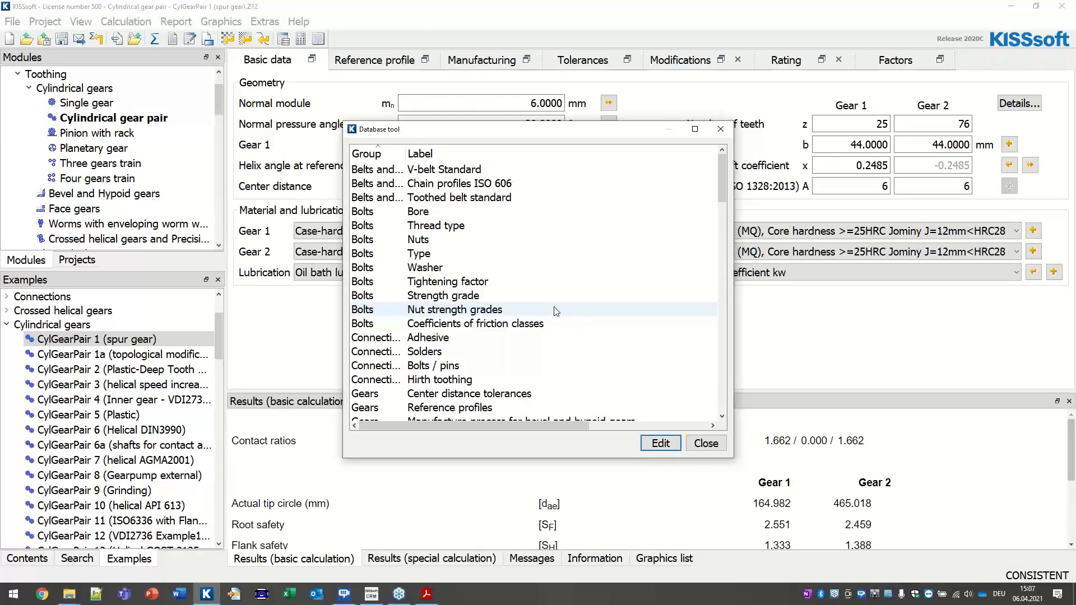
left_click_drag(732, 265, 908, 268)
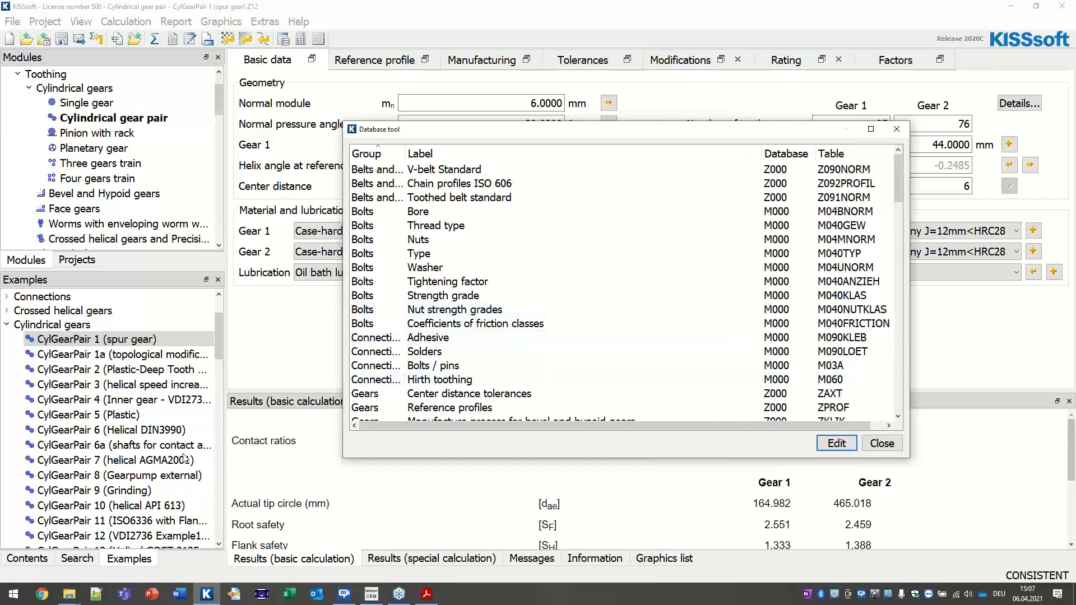
left_click_drag(344, 458, 158, 460)
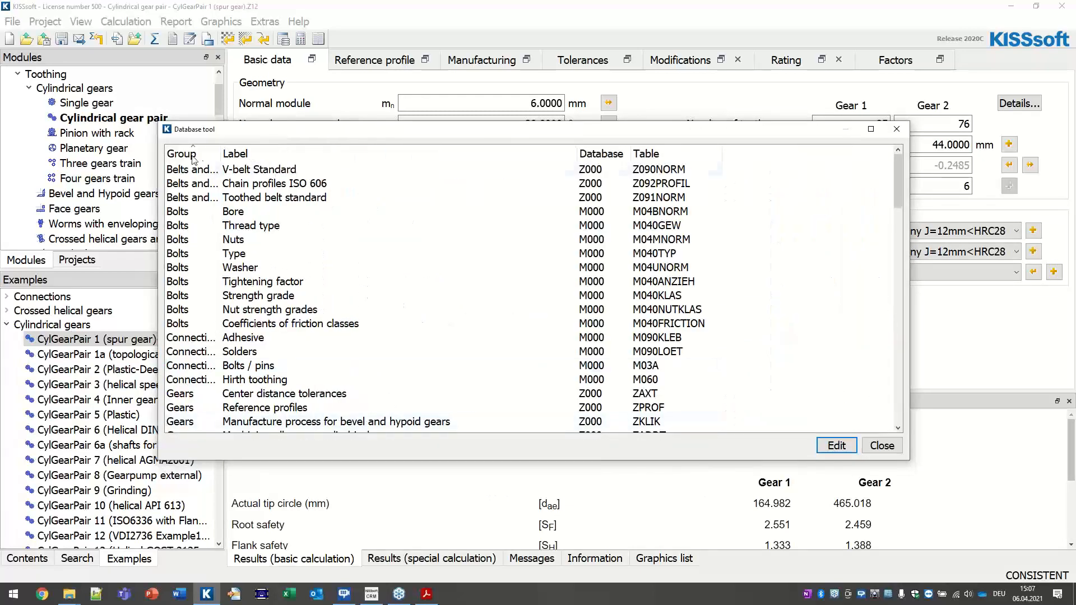
left_click_drag(219, 154, 383, 156)
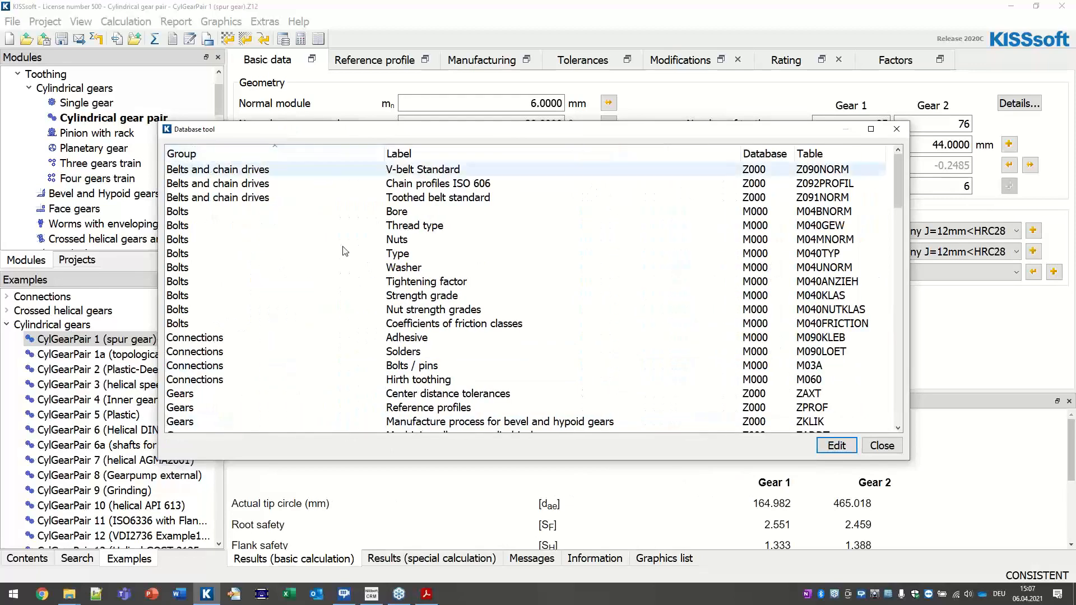
Open the Materials basic data table (KISS) of the KMAT database for editing.
scroll(252, 300, "down", 7)
scroll(274, 298, "up", 3)
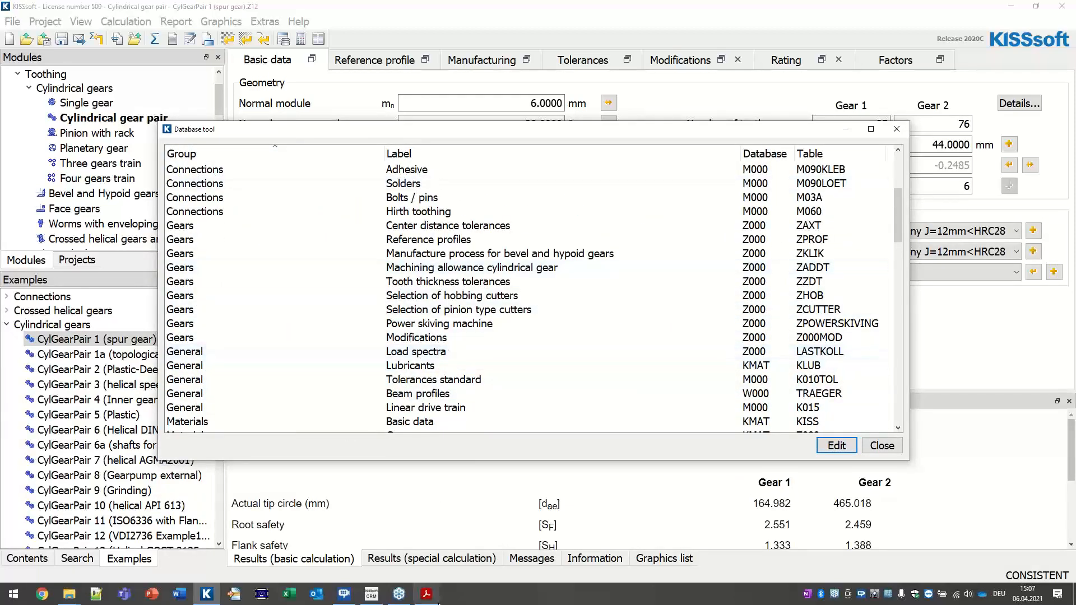
left_click(426, 421)
scroll(426, 407, "down", 3)
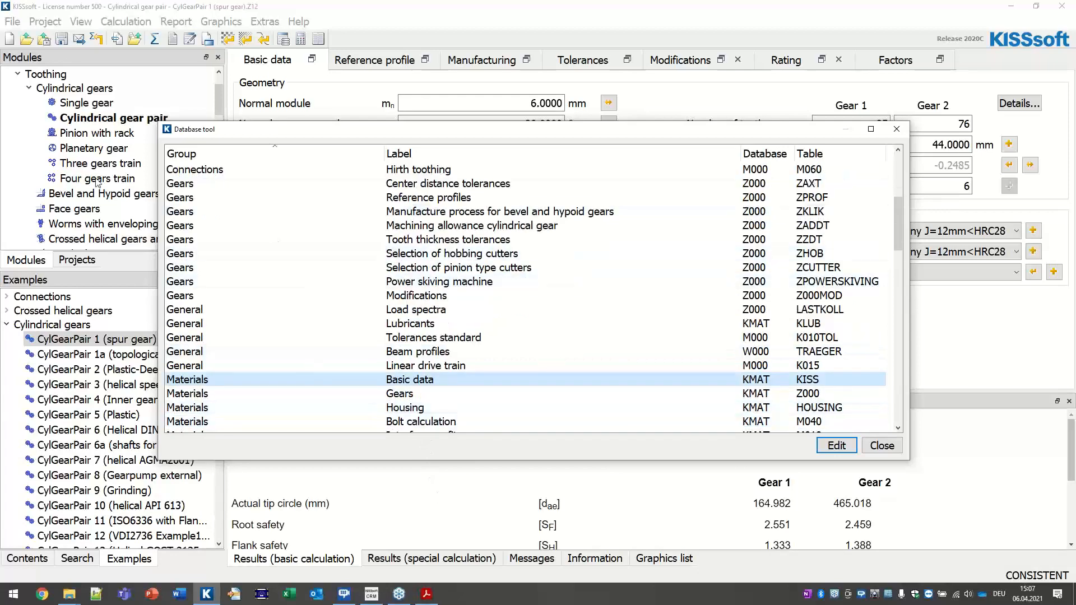
double_click(443, 385)
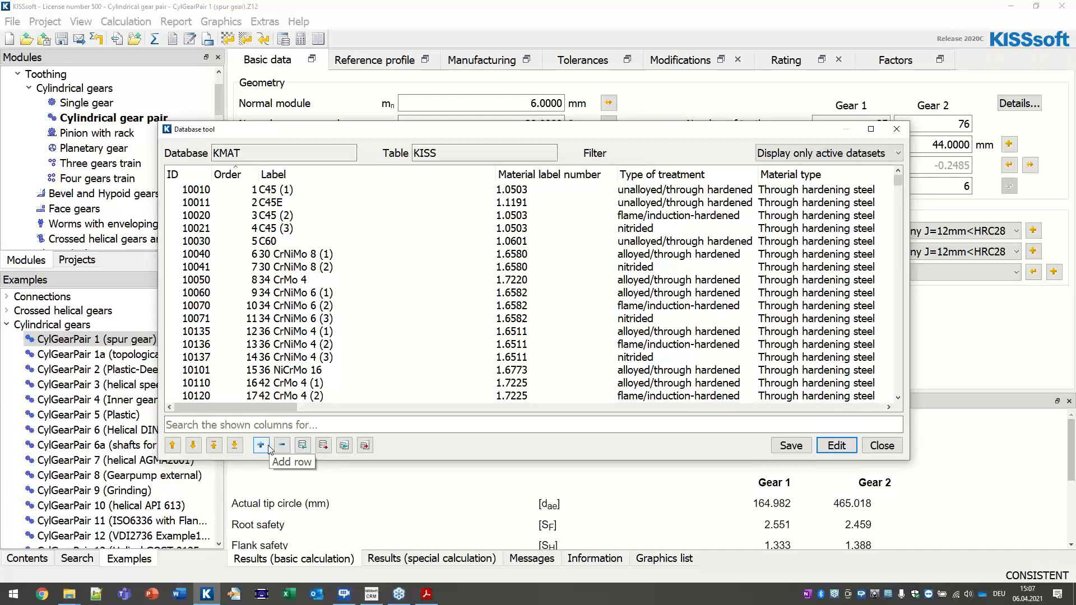
Add a new material entry based on 18CrNiMo7-6 and label it MaterialWebdemoCustomizing.
scroll(451, 241, "down", 7)
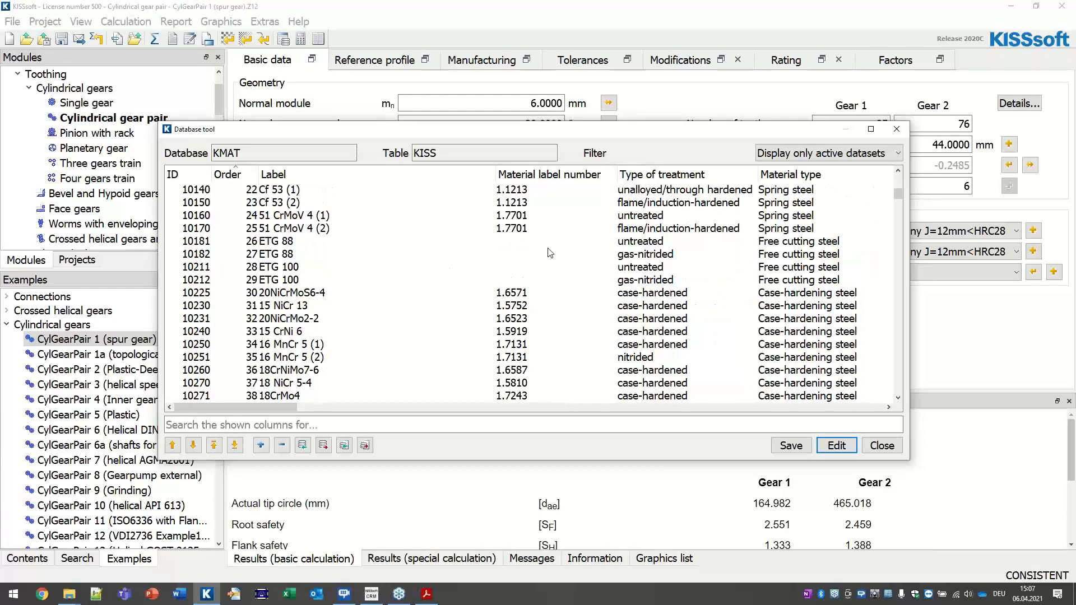
scroll(446, 278, "down", 3)
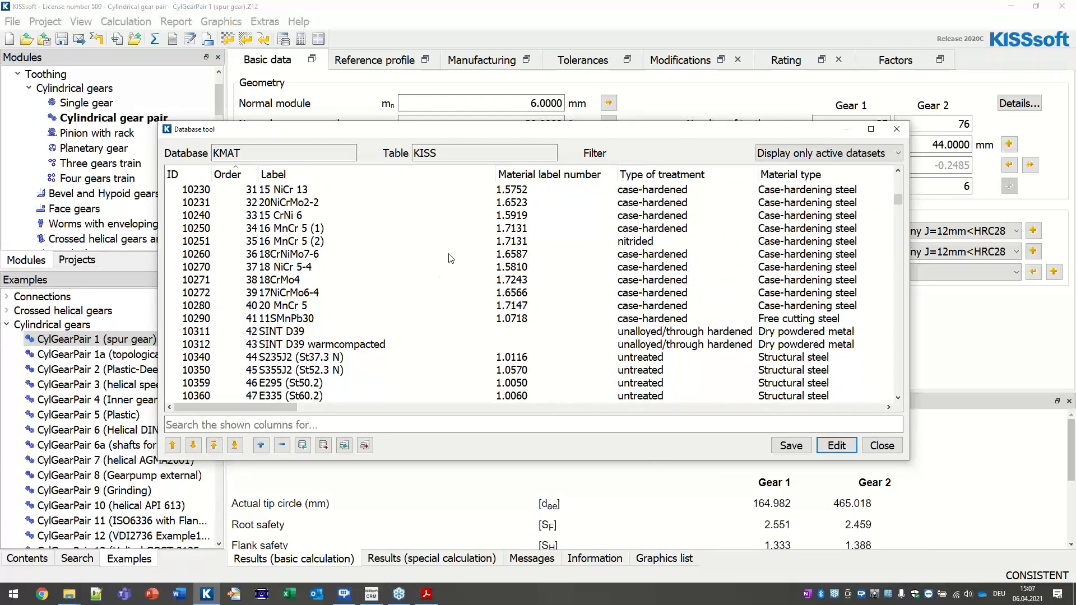
left_click(318, 255)
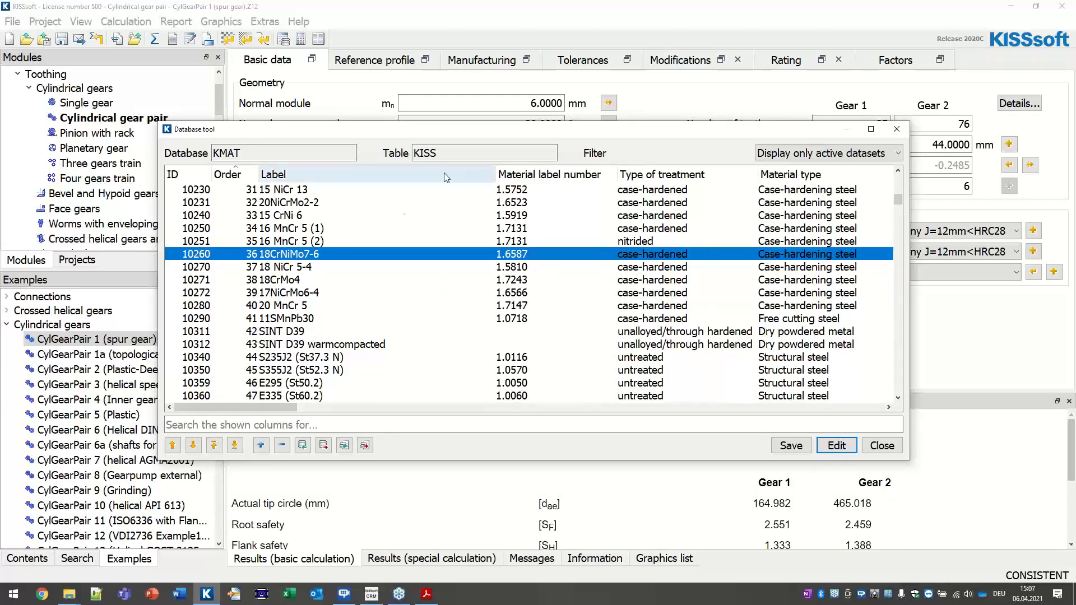
left_click(261, 445)
left_click_drag(369, 144, 3, 146)
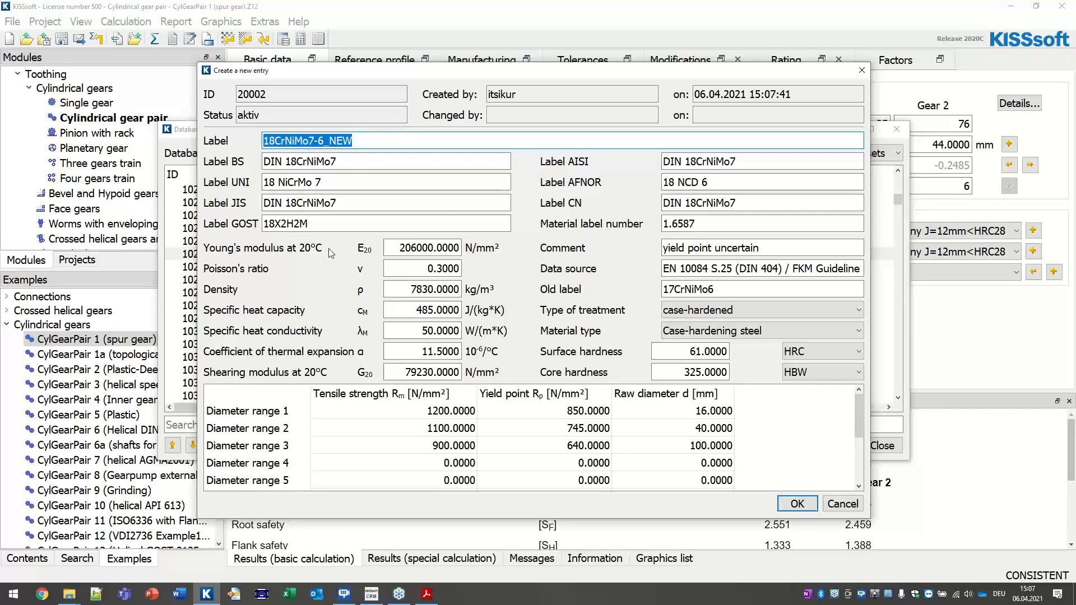
type("Material")
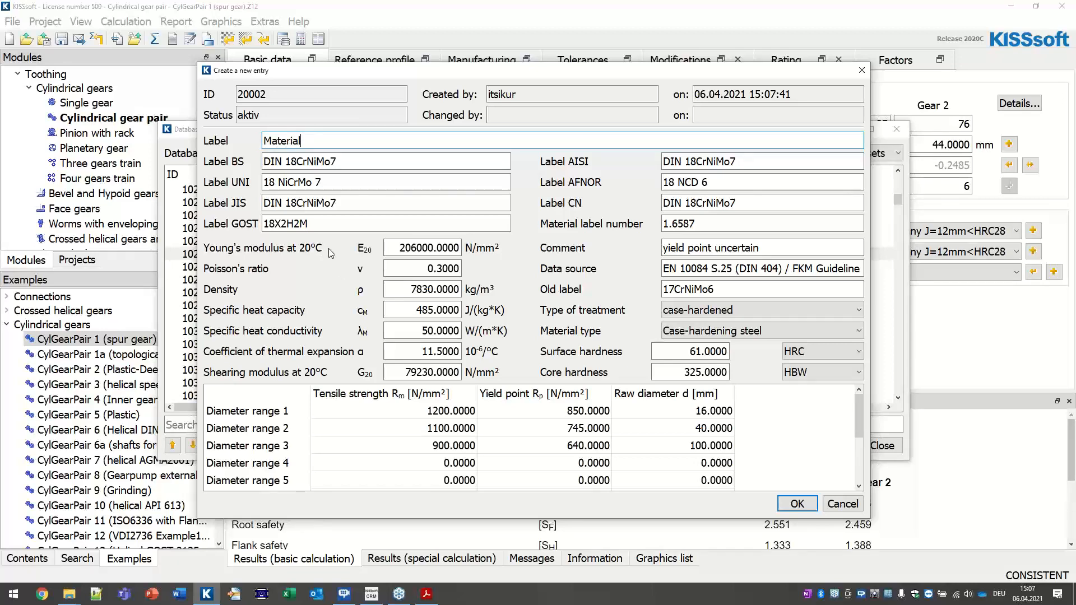
type("WebdemoCustomizing")
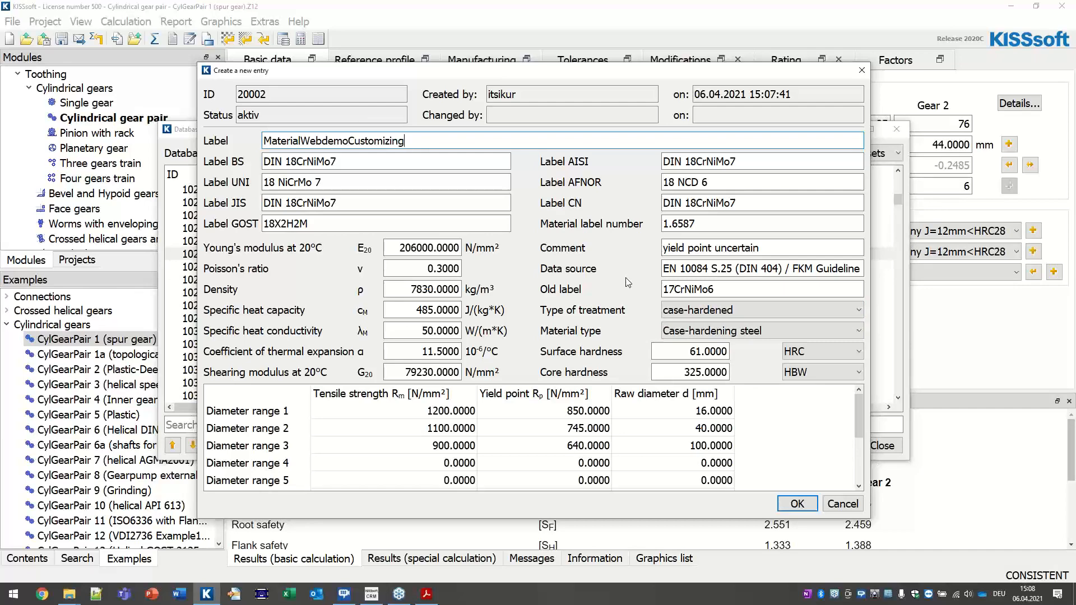
left_click(786, 506)
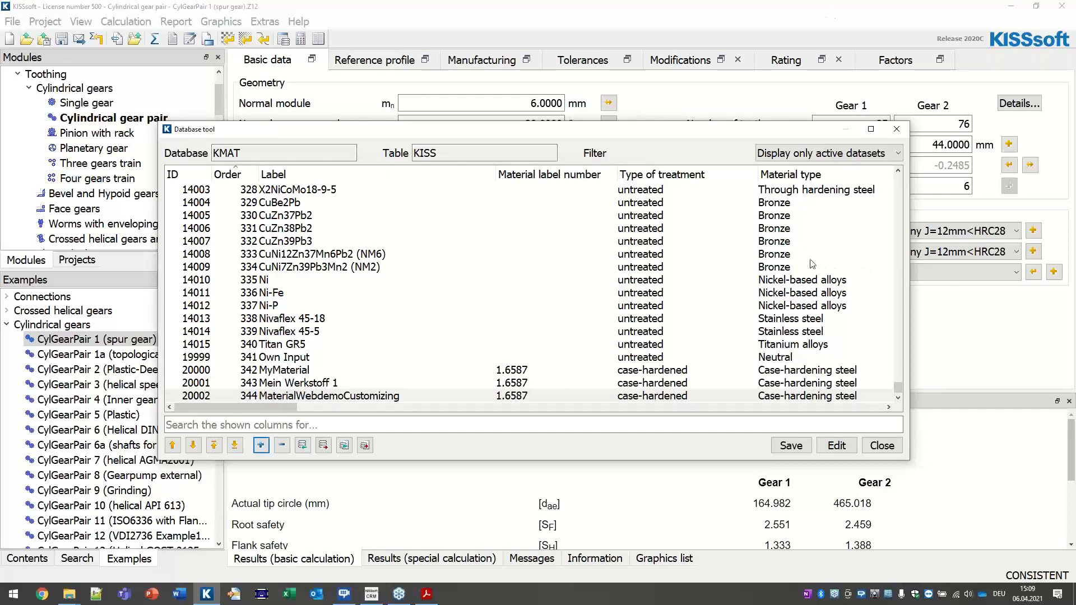
Save and close the basic data table, and open the Materials Gears table (Z000) of the KMAT database for editing.
left_click(790, 448)
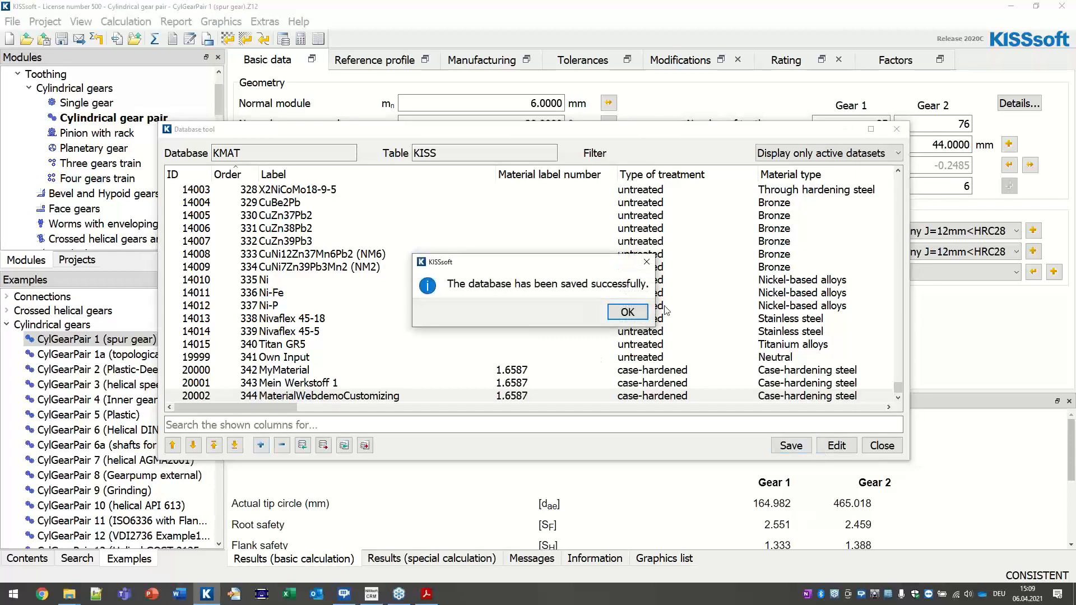
left_click(626, 313)
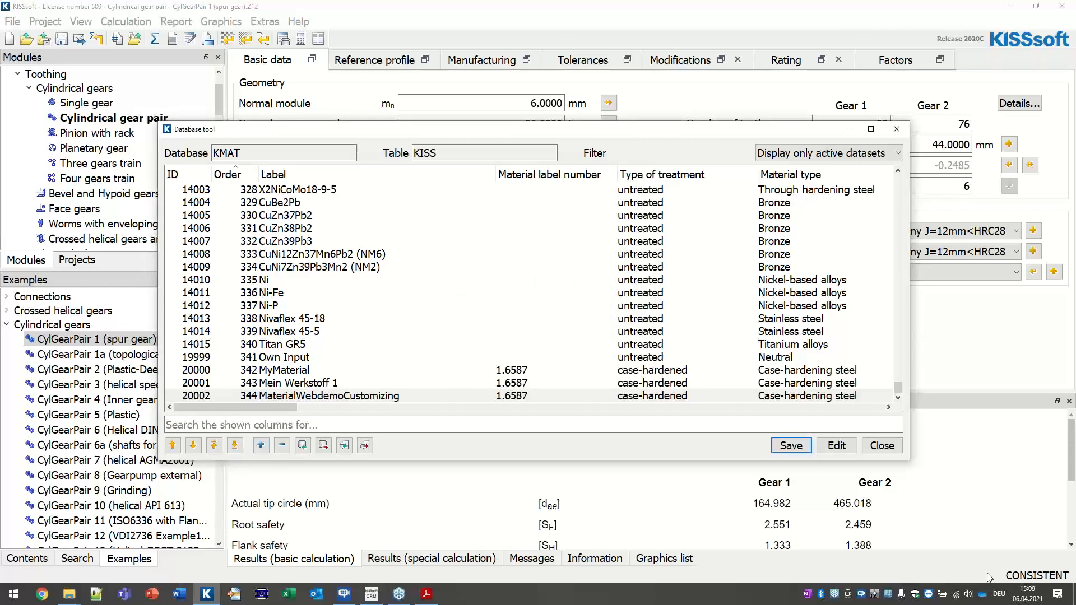
left_click(882, 447)
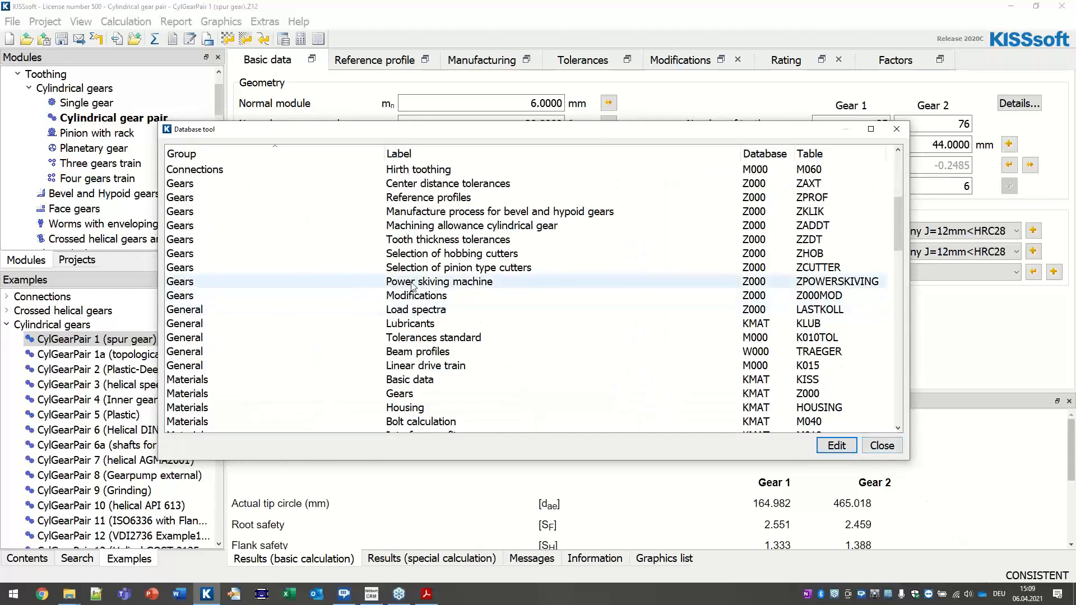
left_click(412, 394)
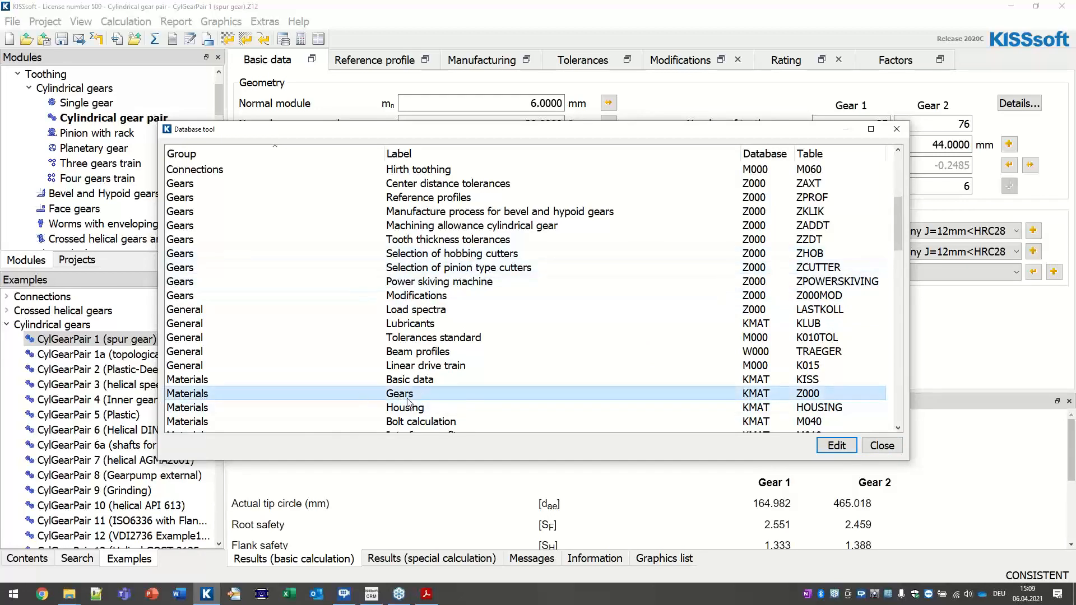
double_click(408, 398)
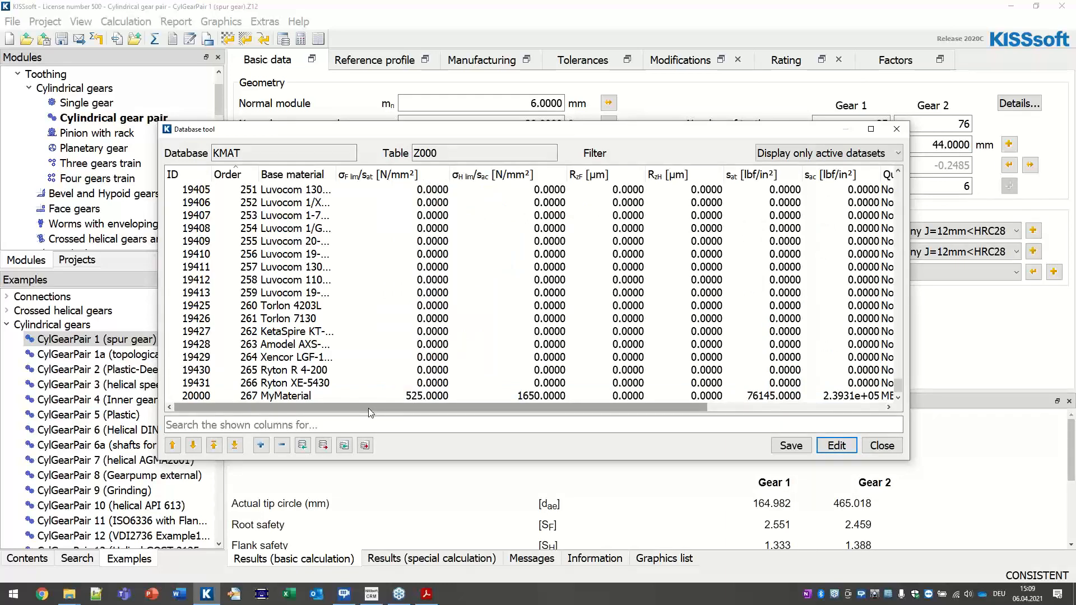
scroll(368, 408, "down", 1)
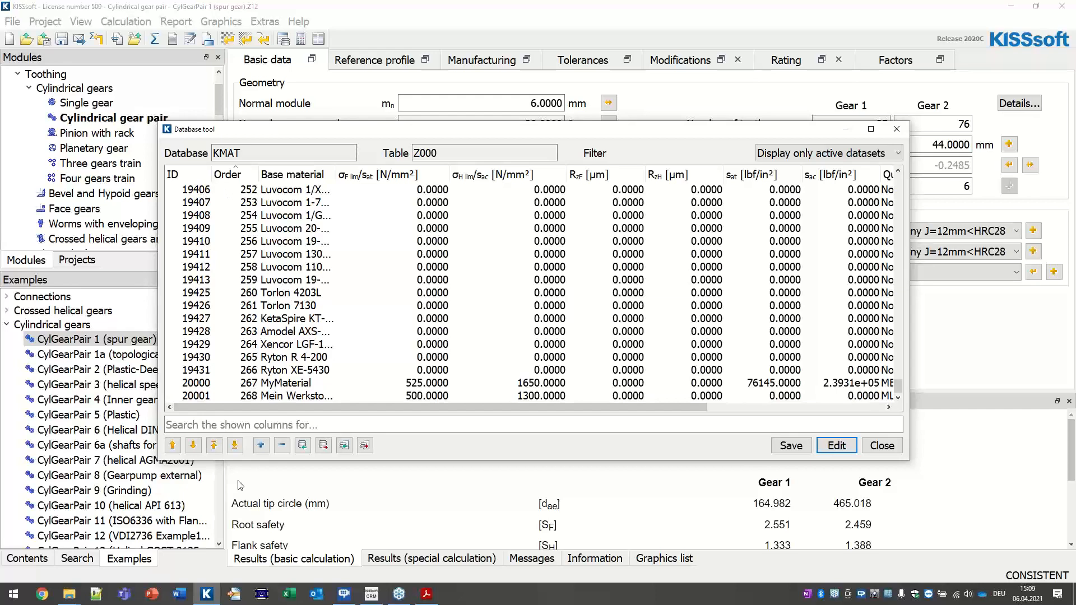
Create a gear material entry with base material MaterialWebdemoCustomizing and quality MQ according to ISO 6336-5 (good quality).
left_click(260, 446)
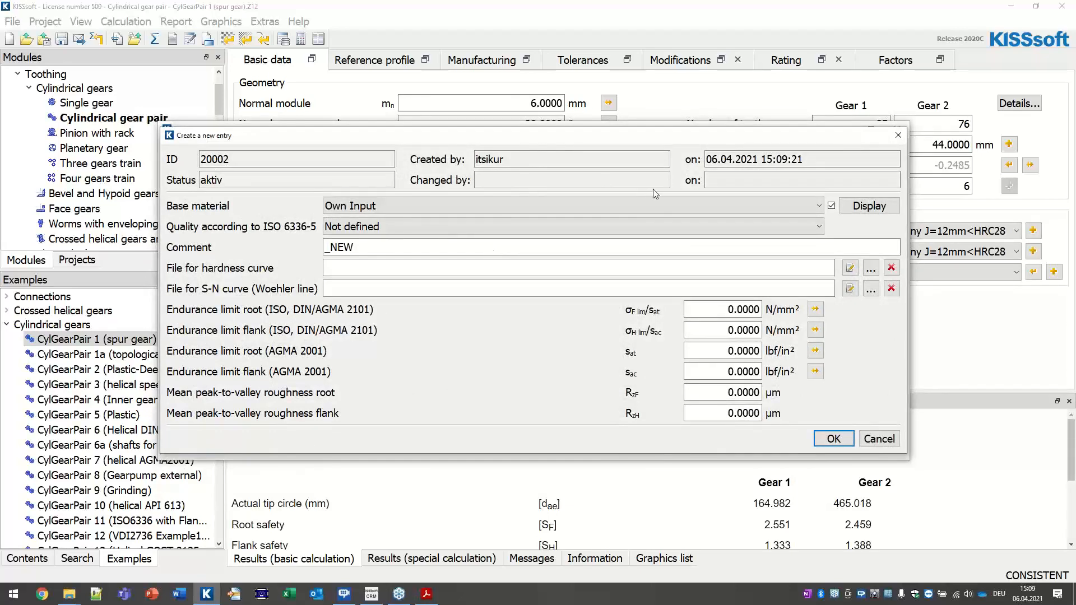
left_click(418, 205)
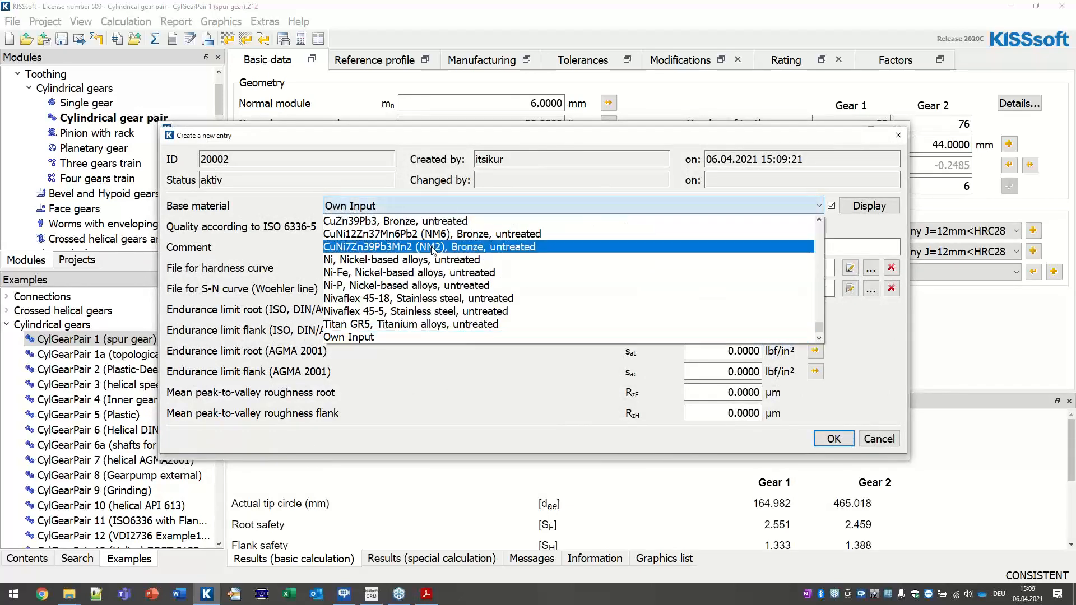
scroll(458, 263, "down", 1)
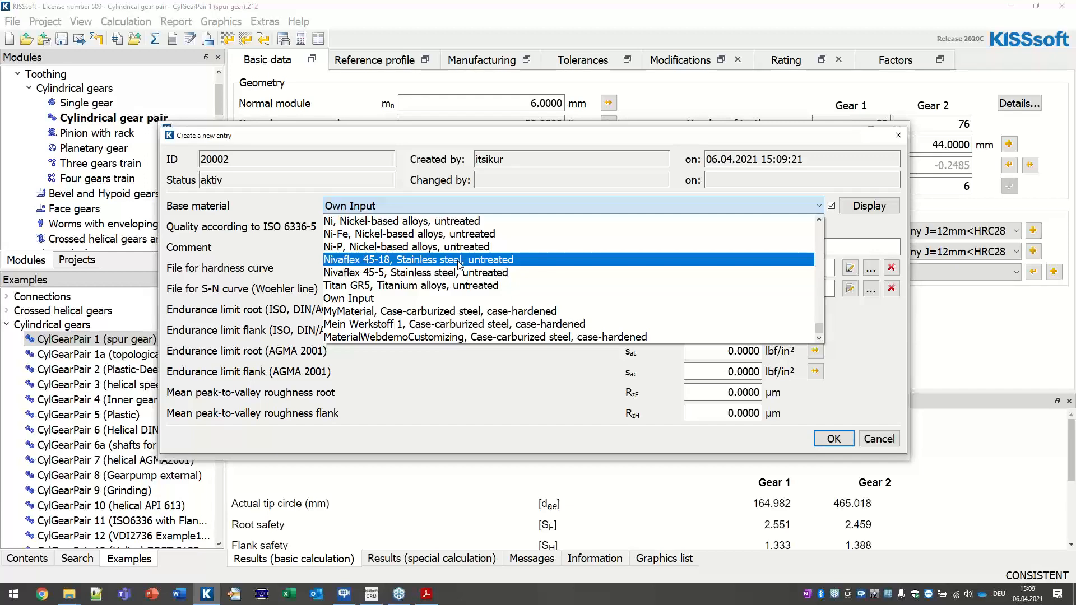
left_click(433, 339)
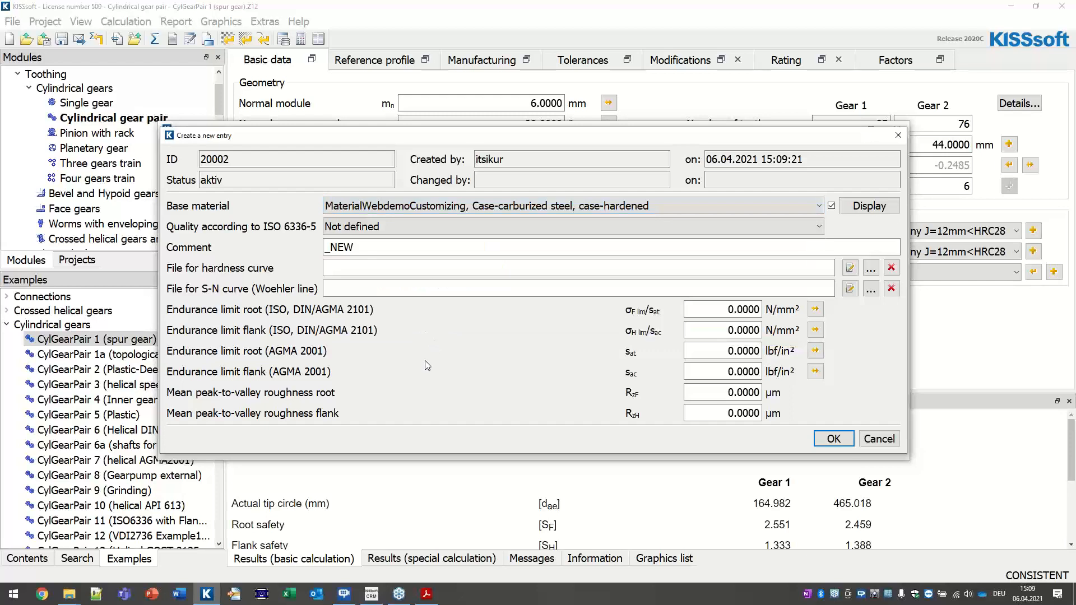
left_click(365, 227)
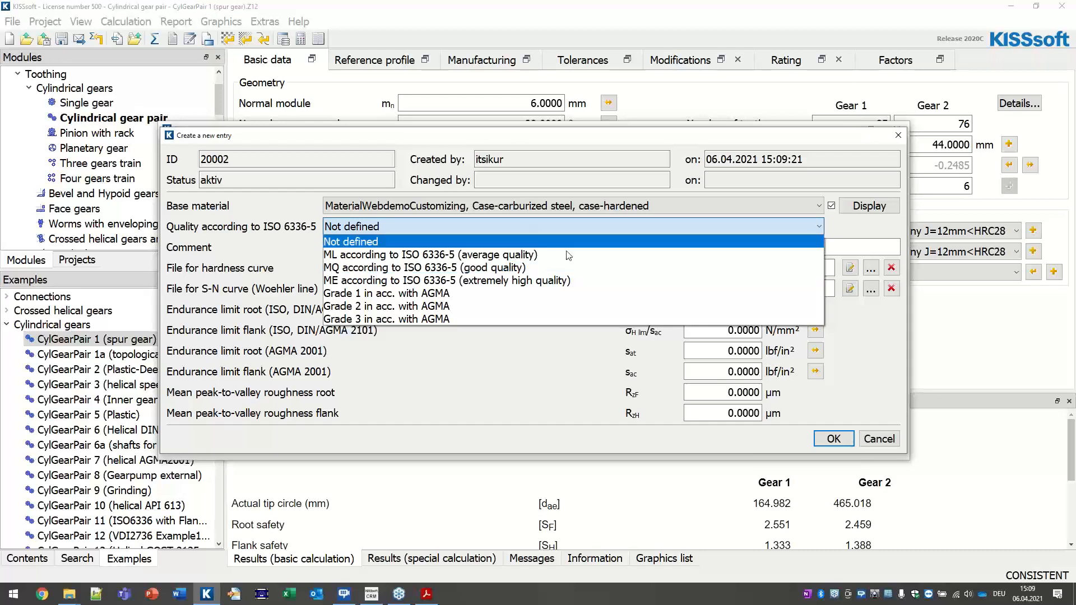
left_click(497, 267)
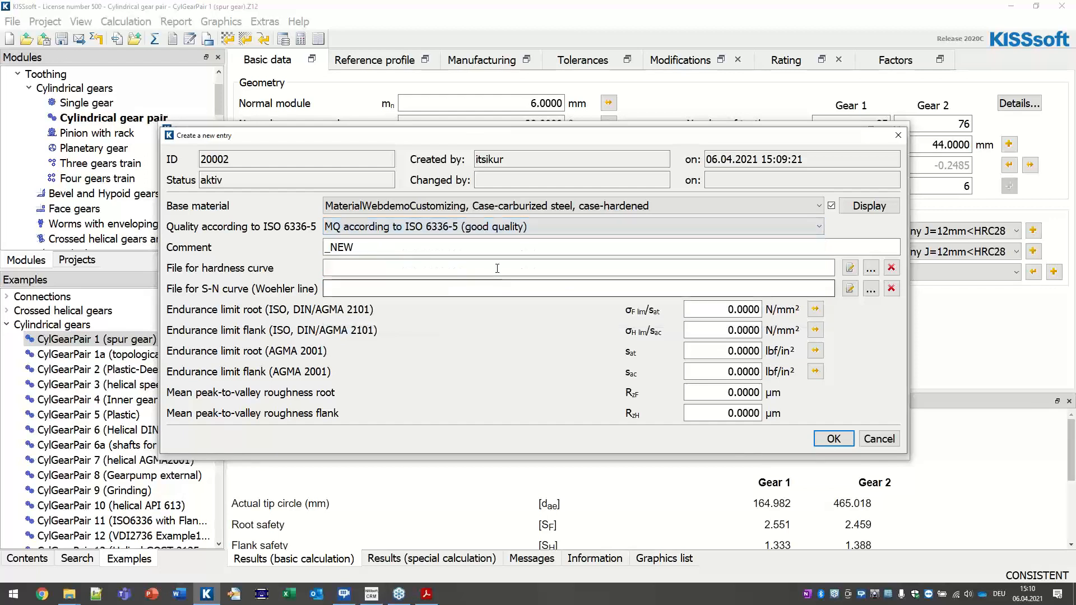
Set the new gear material entry's comment to "Project Number 12345".
left_click_drag(374, 250, 274, 247)
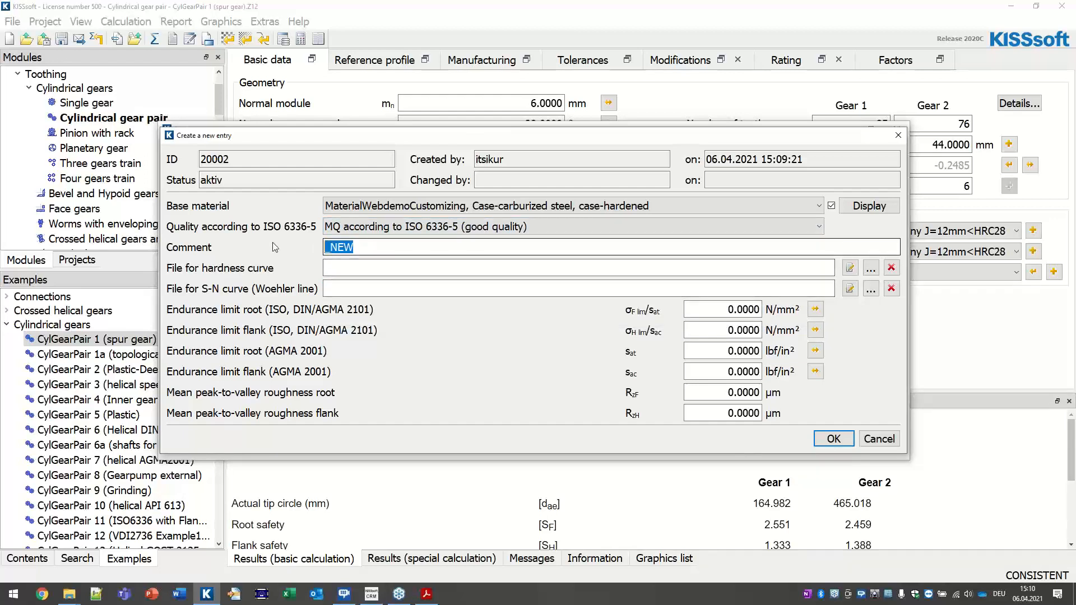
type("Project")
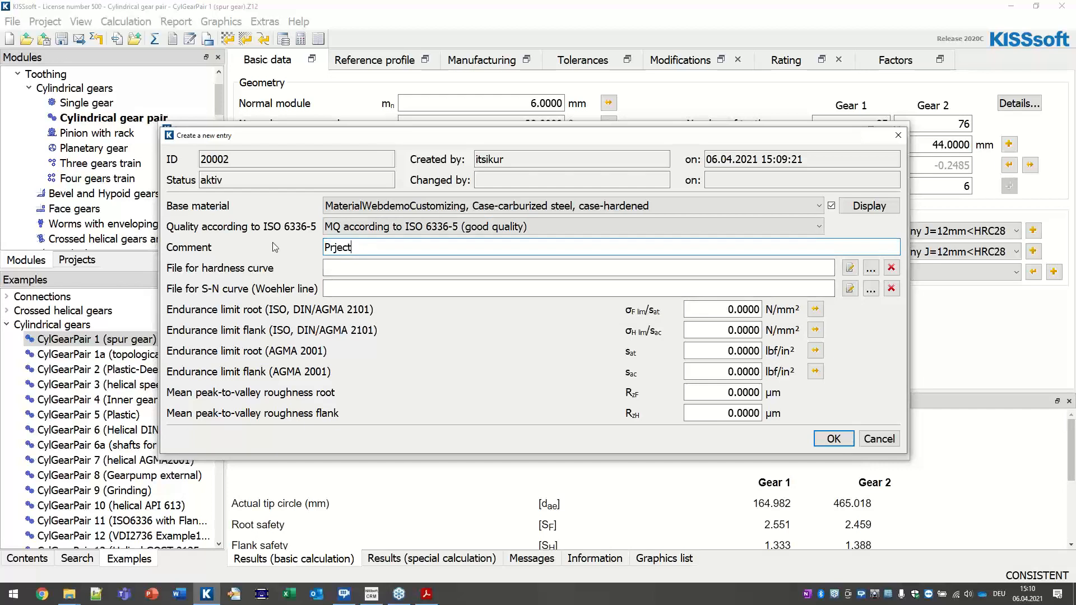
key("BackSpace")
key("BackSpace")
key("BackSpace")
key("BackSpace")
type("ject Number")
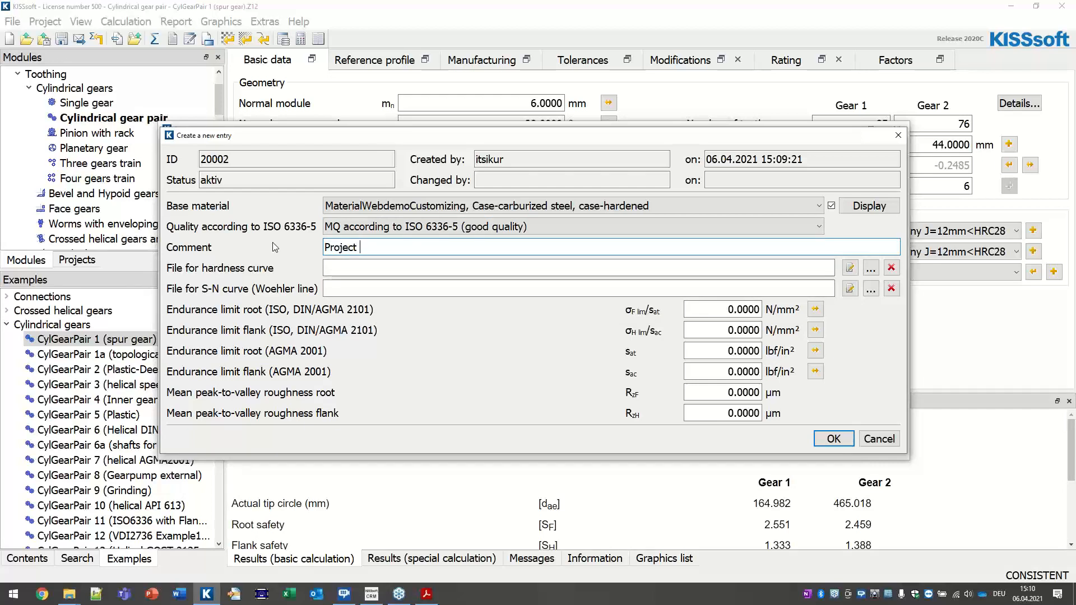
type(" 12345")
For the root endurance limit conversion, derive the surface hardness in Vickers from a Rockwell hardness of 61 HRC.
left_click_drag(709, 309, 810, 308)
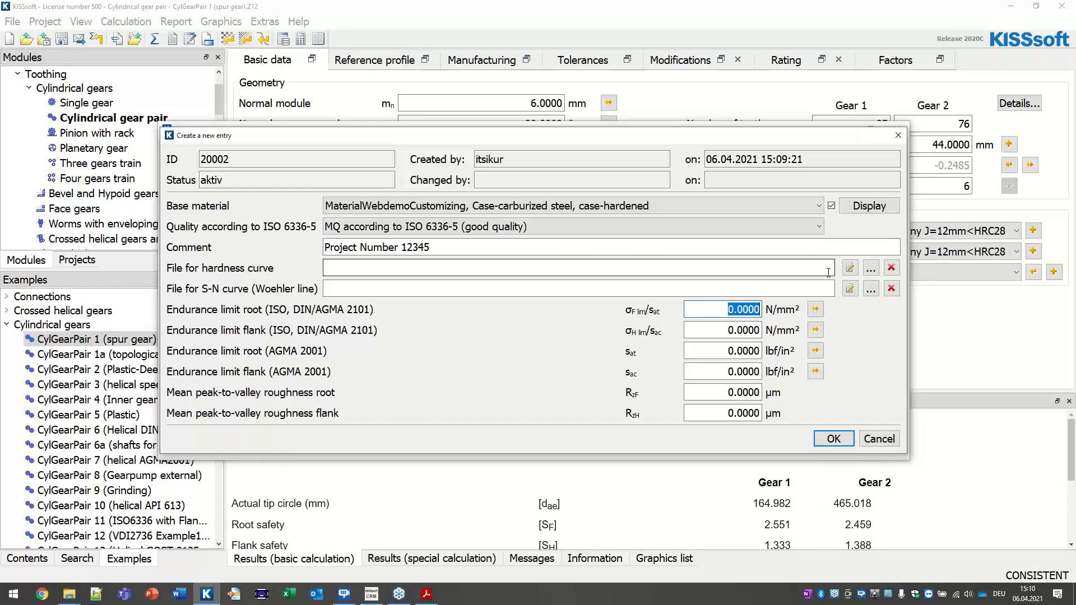
left_click(815, 309)
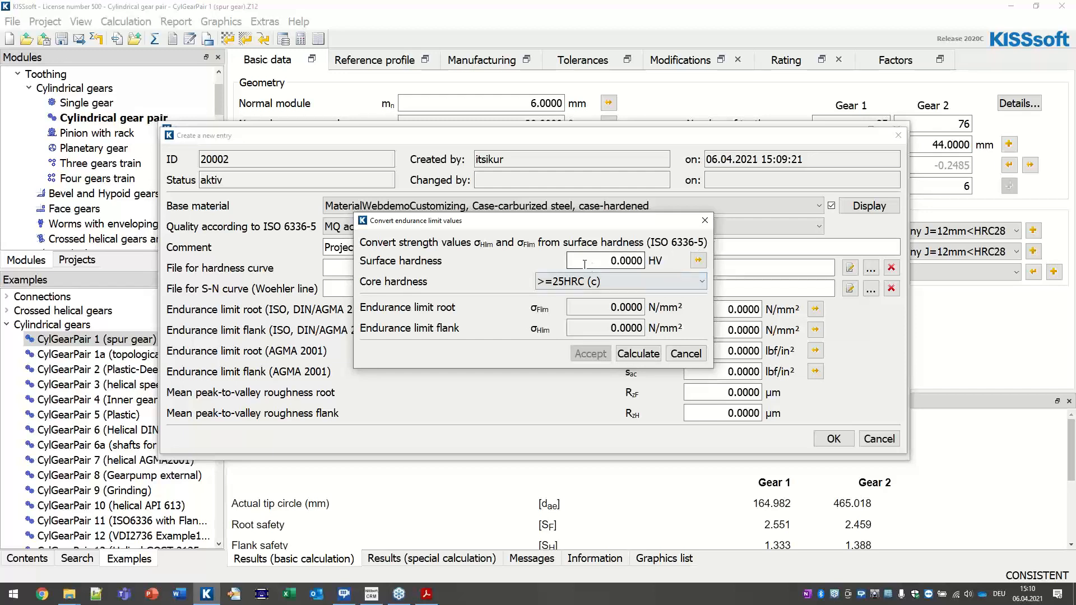
double_click(622, 261)
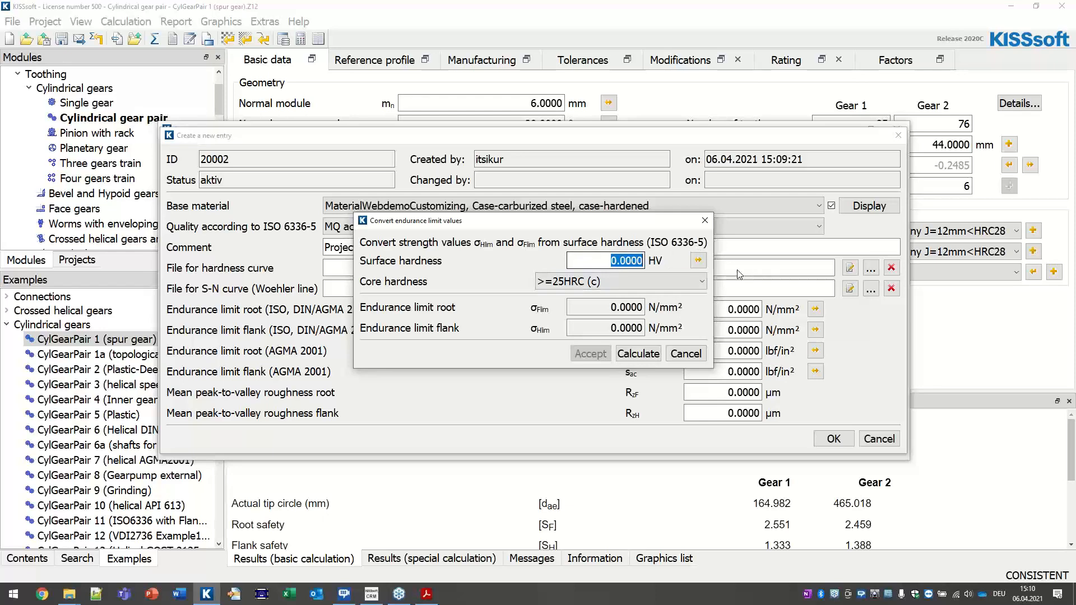
left_click(698, 261)
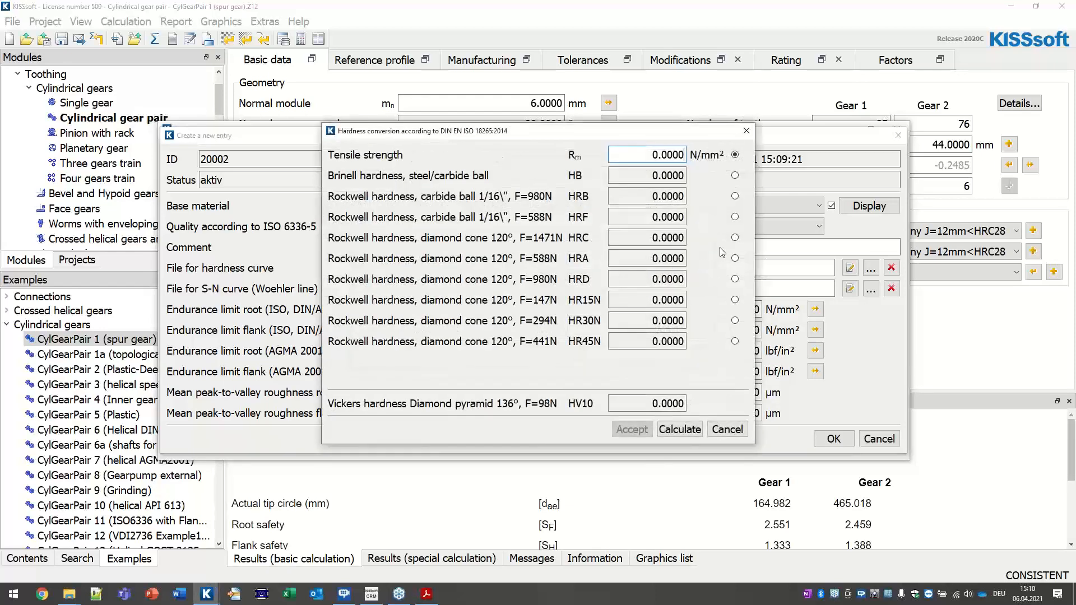
left_click(735, 237)
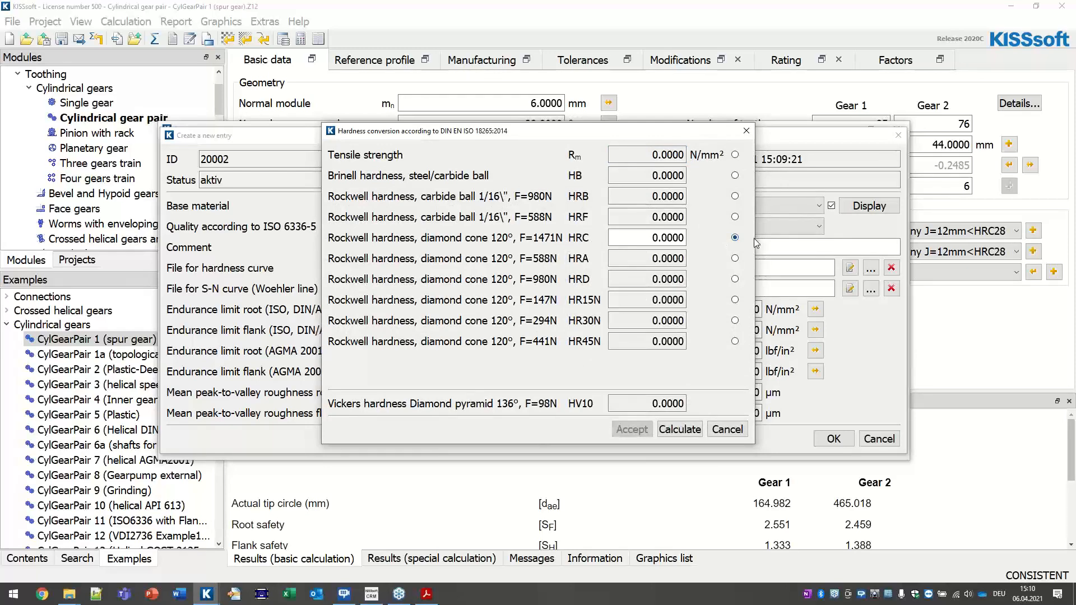
left_click_drag(650, 238, 933, 246)
type("61")
left_click(678, 429)
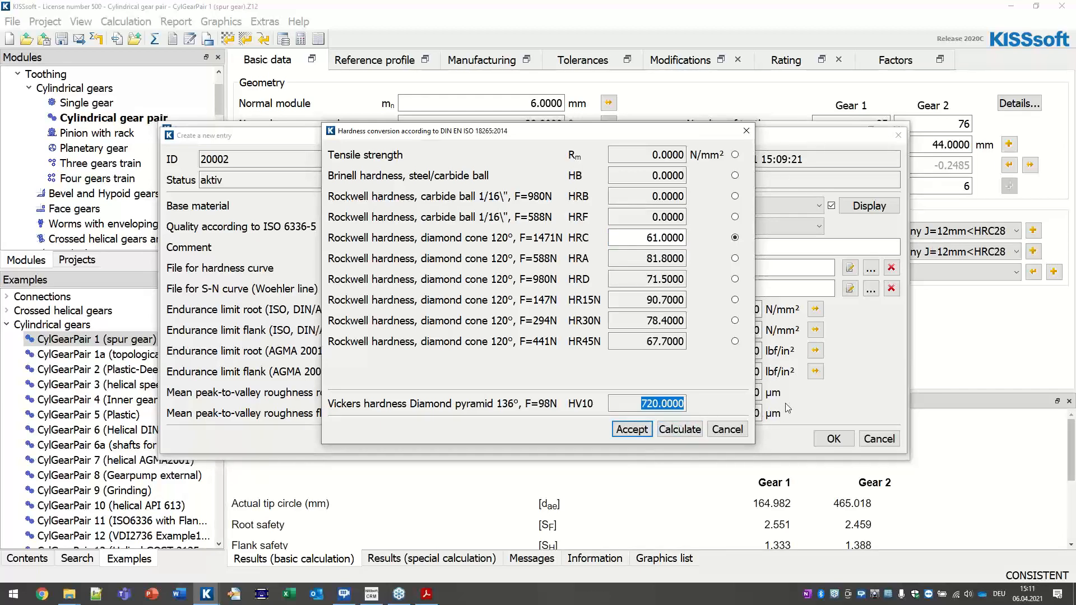
left_click(635, 430)
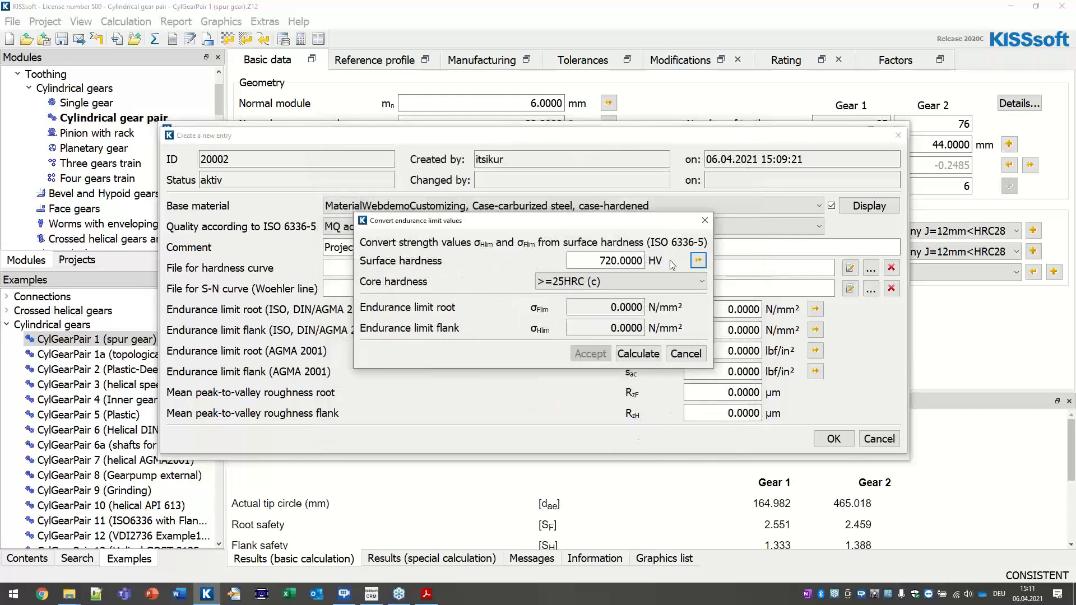
Calculate the root and flank endurance limits from the surface hardness, accept them, and confirm the new gear material entry.
left_click(632, 354)
left_click_drag(600, 307, 640, 307)
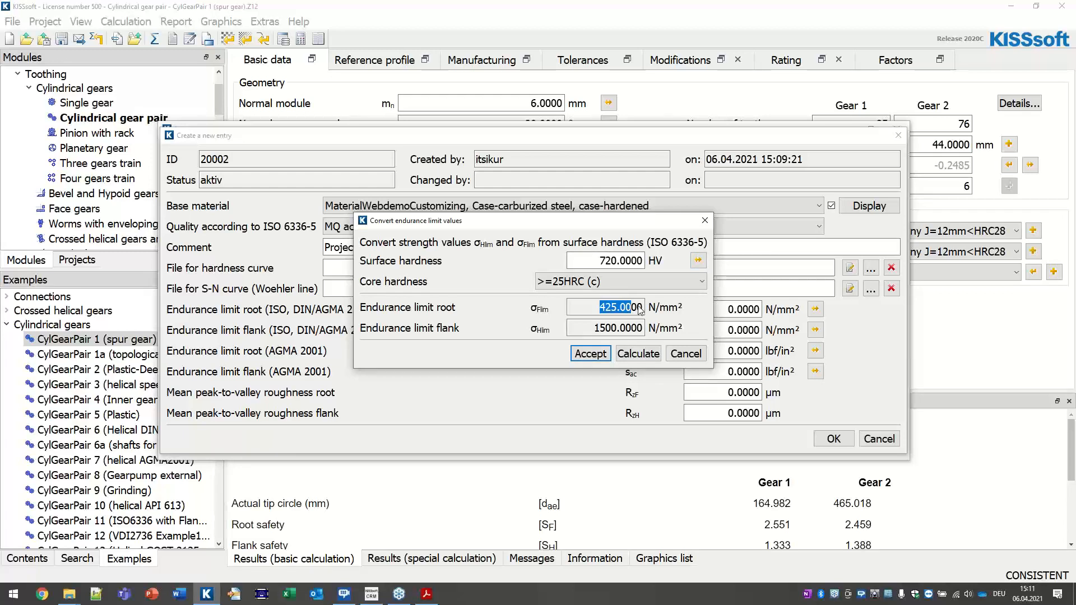
left_click(591, 352)
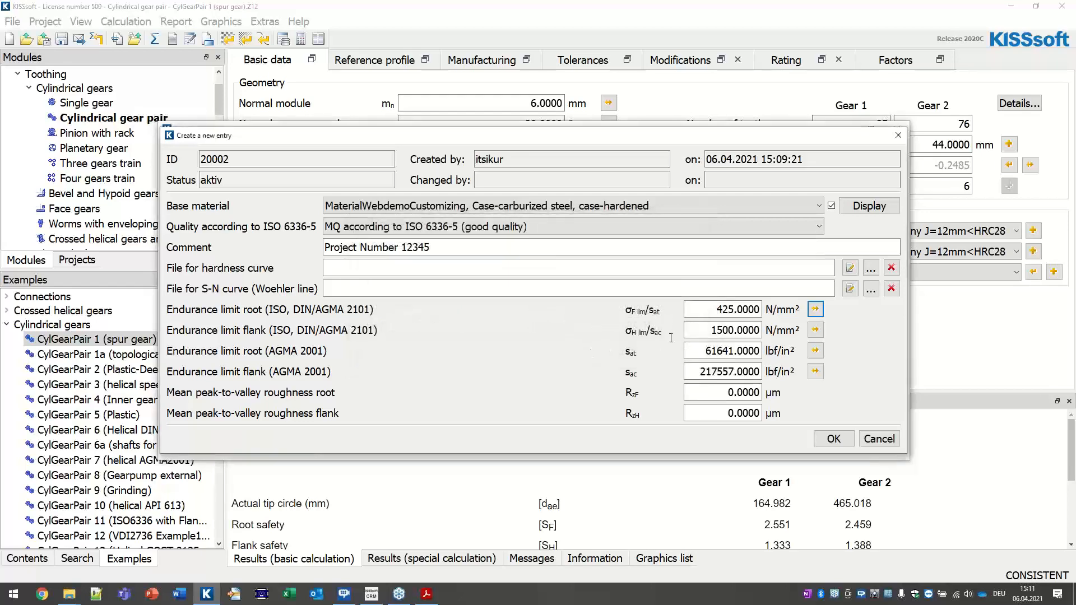
left_click(829, 441)
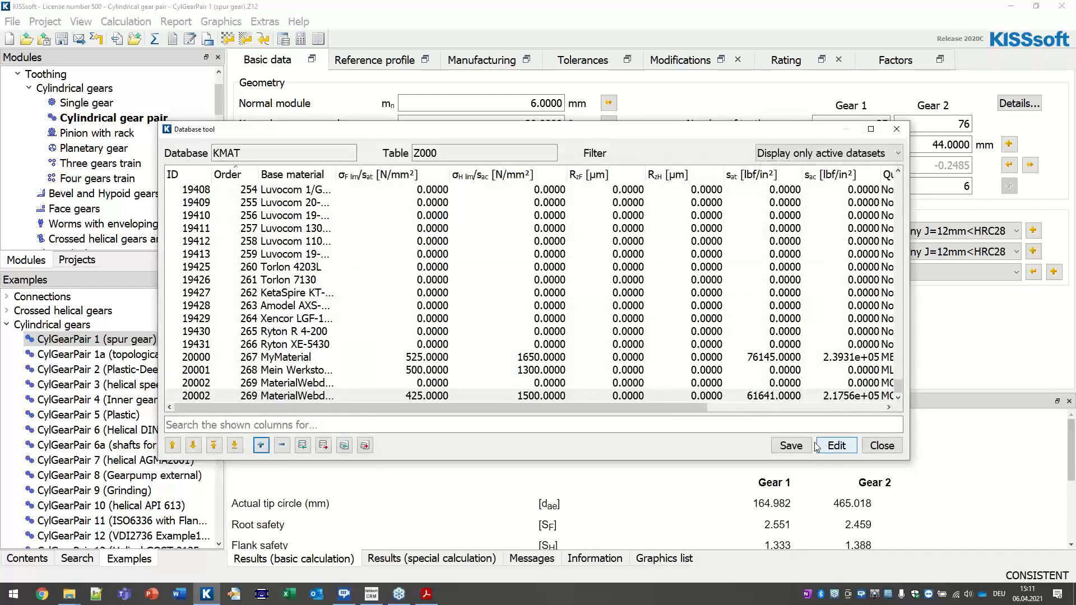
Save the gear materials table and close the database tool.
left_click(794, 446)
left_click(623, 376)
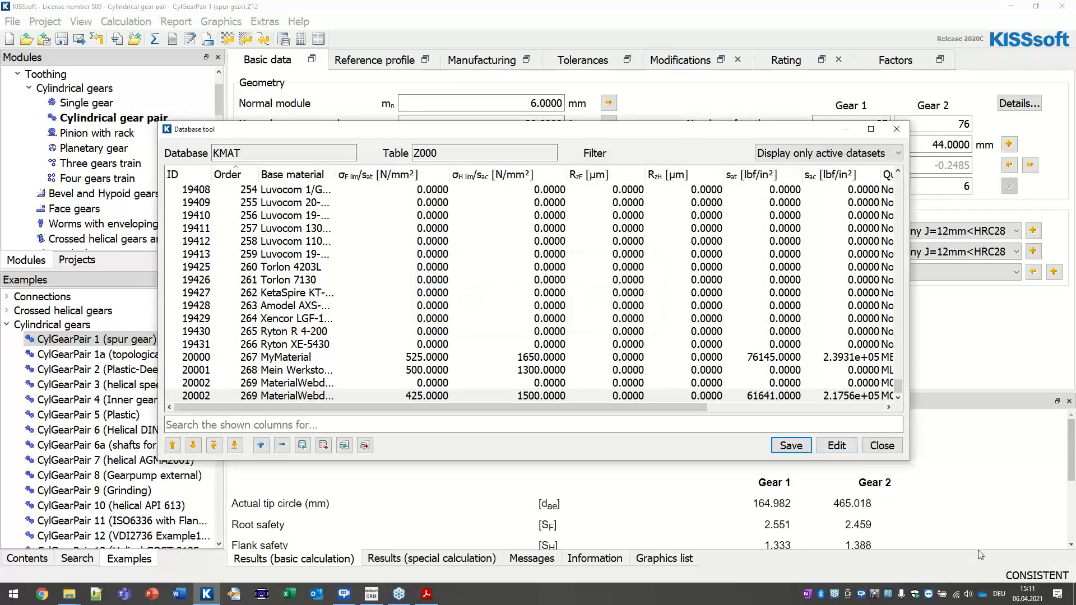
left_click(897, 446)
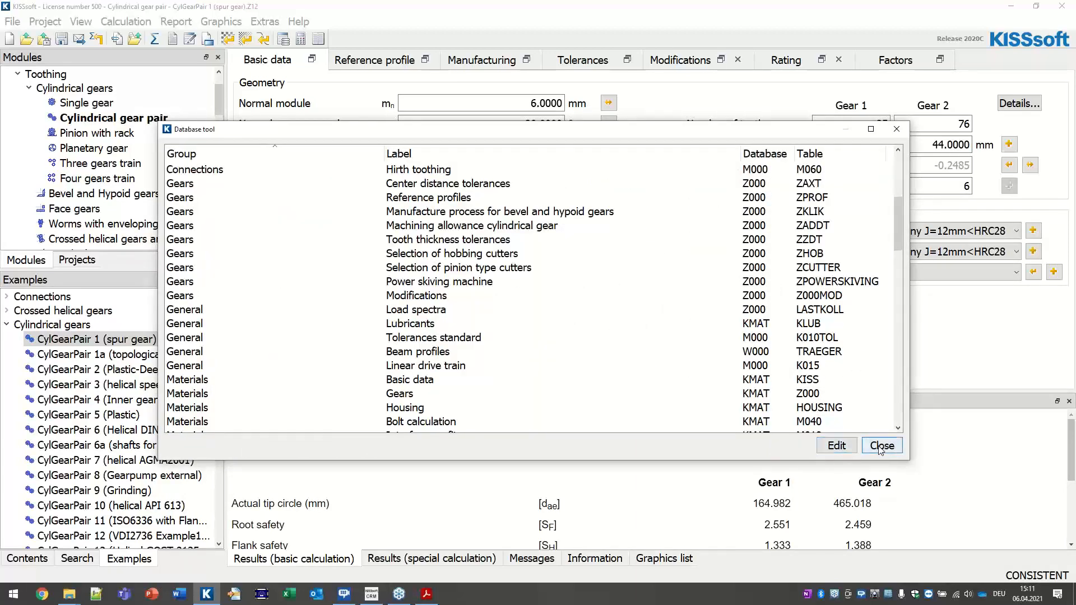
left_click(815, 447)
Set Gear 1's material to DNV Classification 41.2, case-hardened, Normal grade-CrNi & CrNiMo steels generally; YN, ZN = 0.92 at 10^10.
left_click(521, 232)
left_click(549, 317)
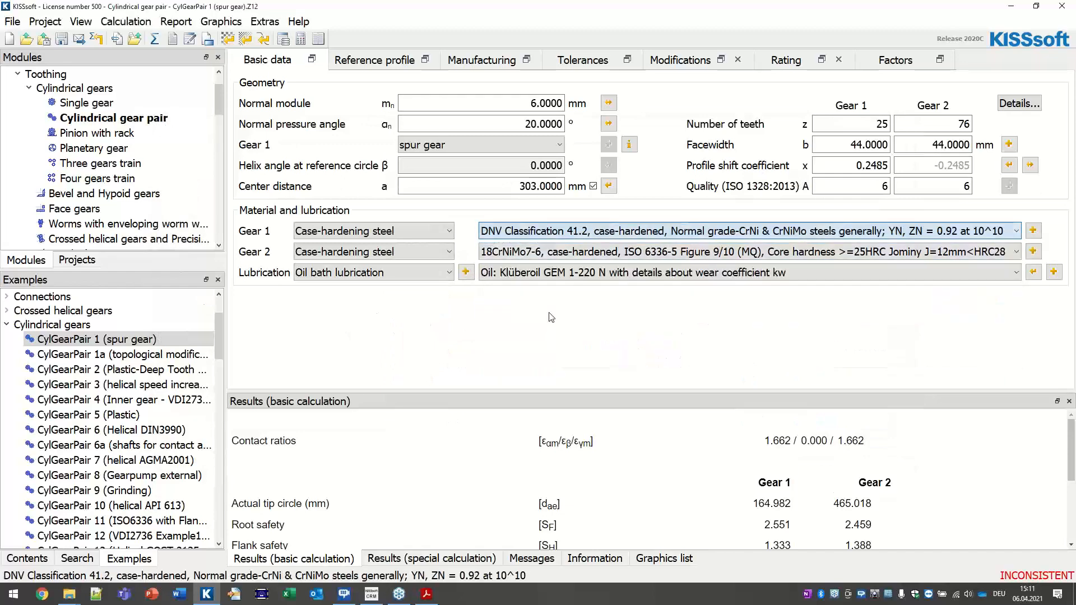
Close the running program, restart KISSsoft 2020 from the desktop, and accept the test-version liability notice.
left_click(1061, 6)
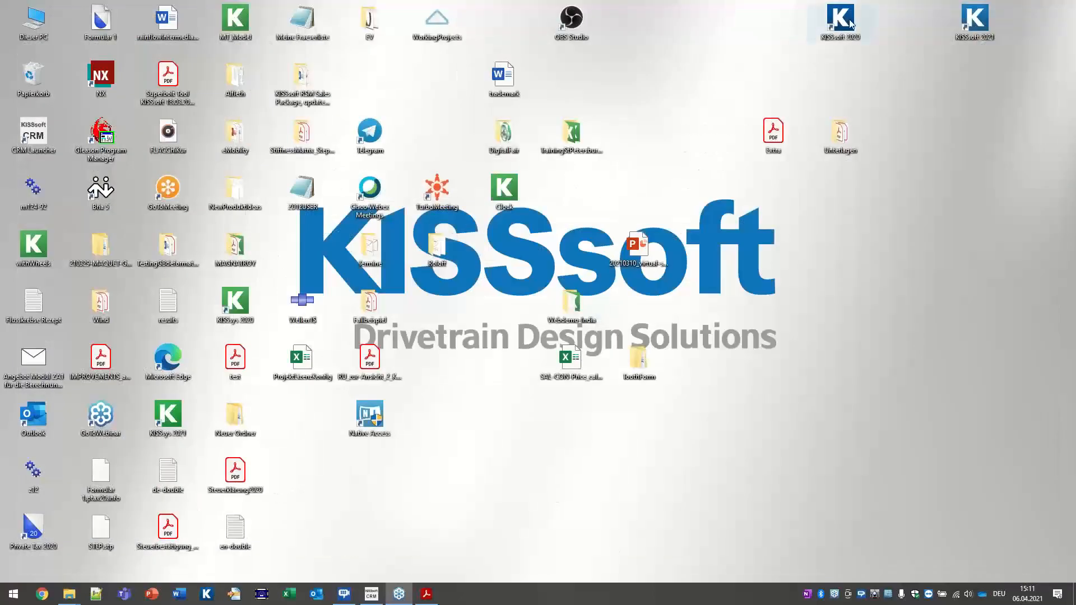
right_click(849, 21)
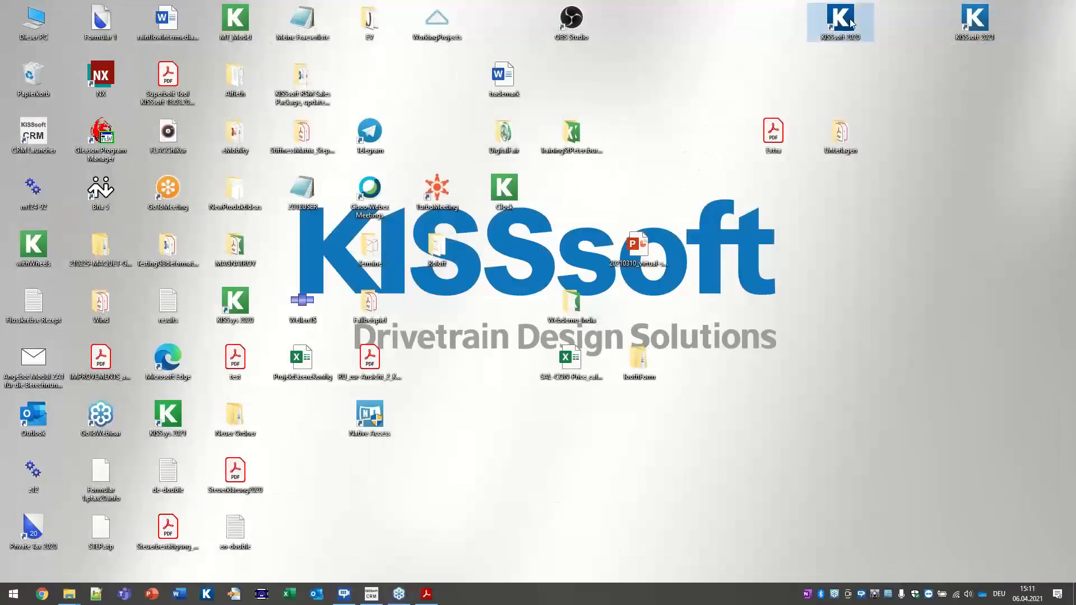
left_click(885, 64)
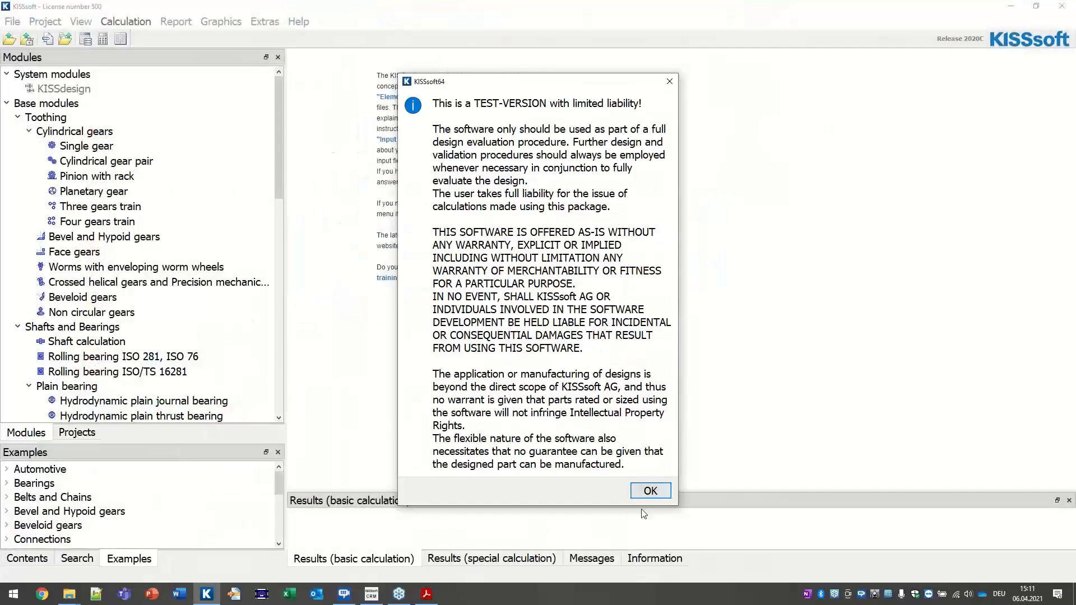
left_click(647, 488)
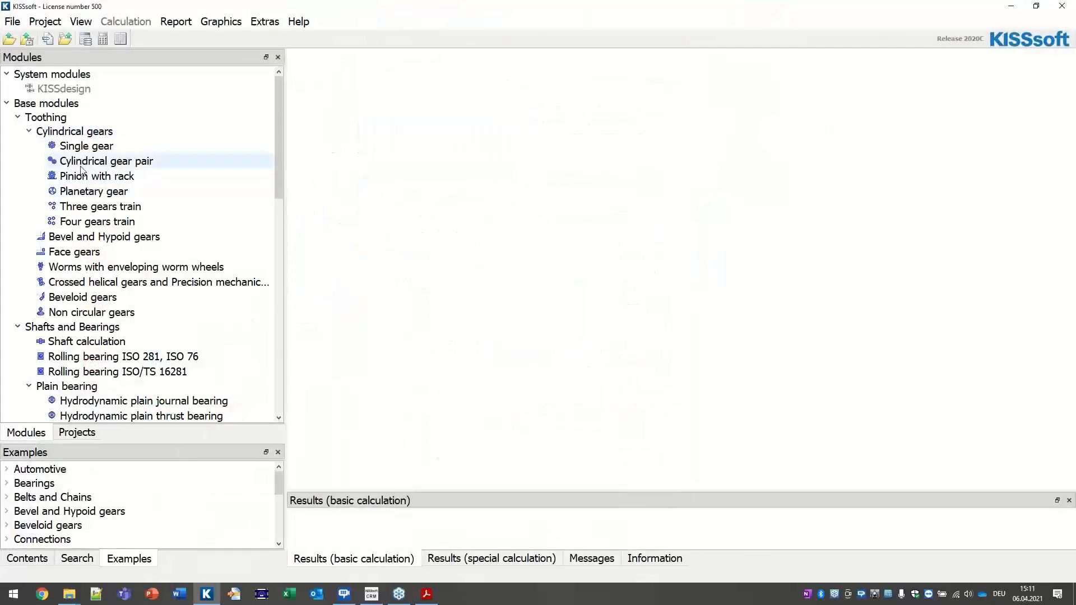
Open the CylGearPair 1 (spur gear) example from the Cylindrical gears examples.
scroll(63, 505, "down", 4)
scroll(63, 505, "up", 3)
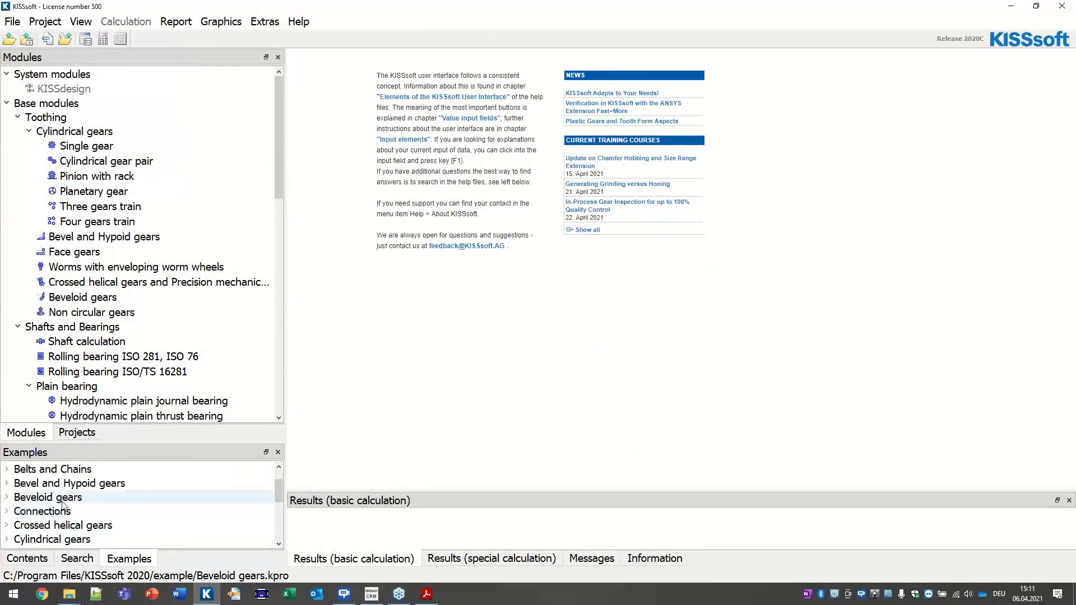
double_click(59, 539)
scroll(75, 521, "down", 2)
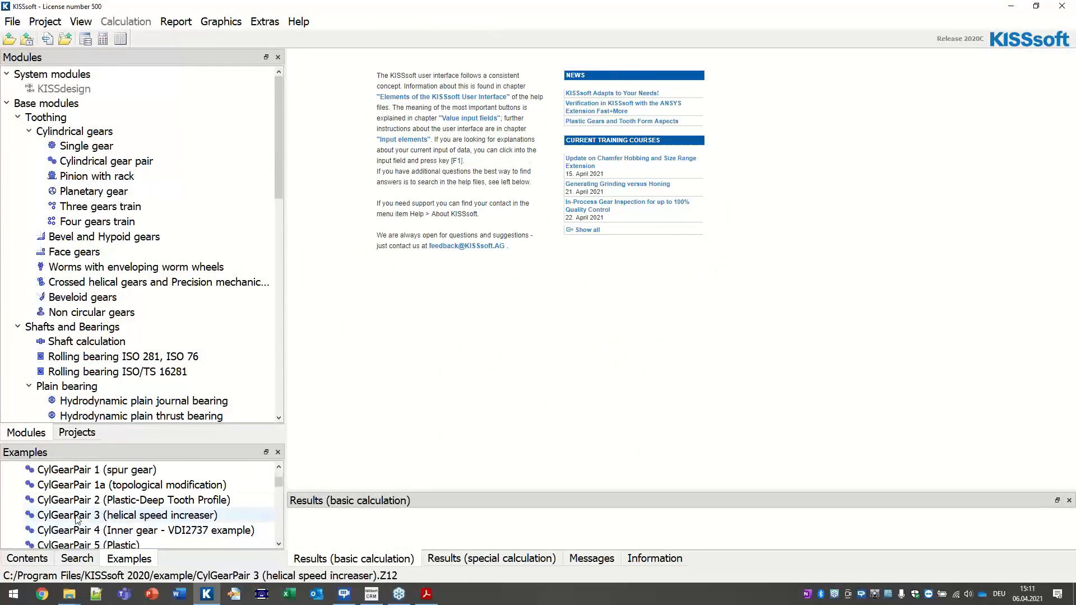
double_click(91, 470)
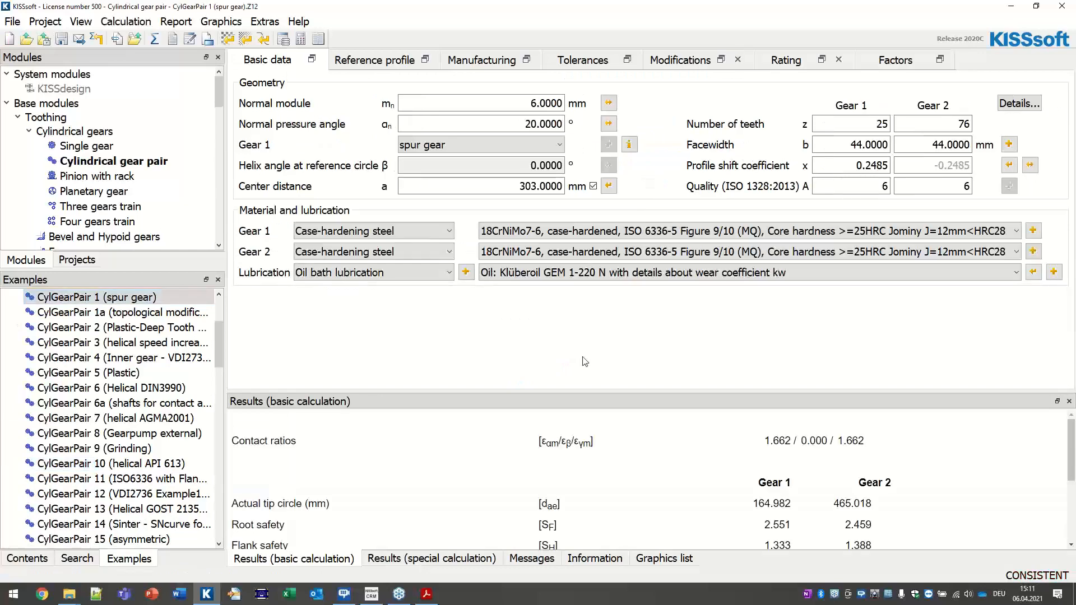
Set Gear 1's material to MaterialWebdemoCustomizing, case-hardened, Project Number 12345.
left_click(535, 238)
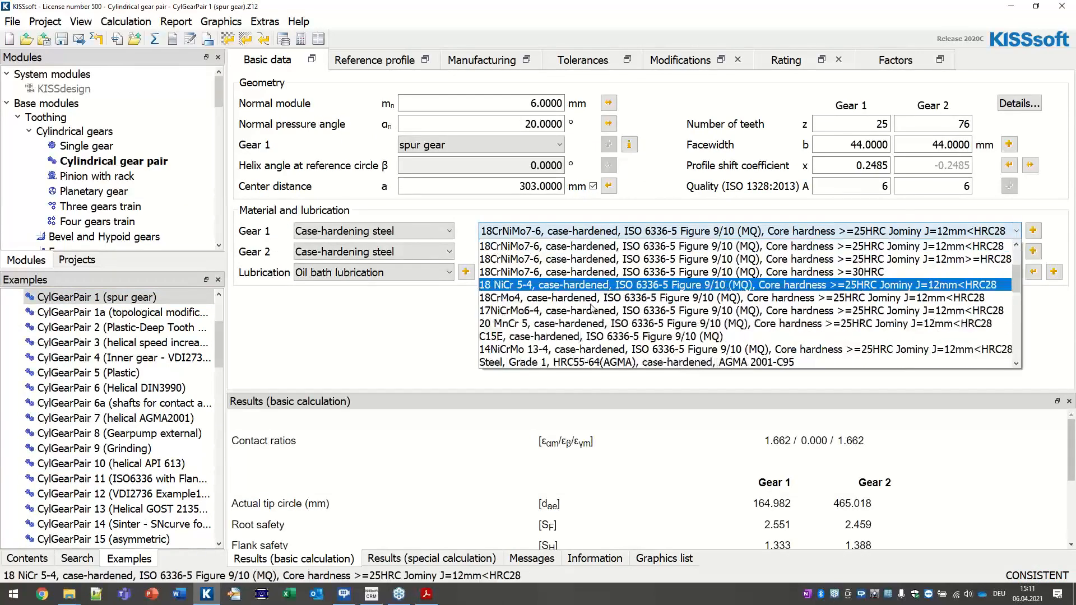
scroll(617, 314, "down", 5)
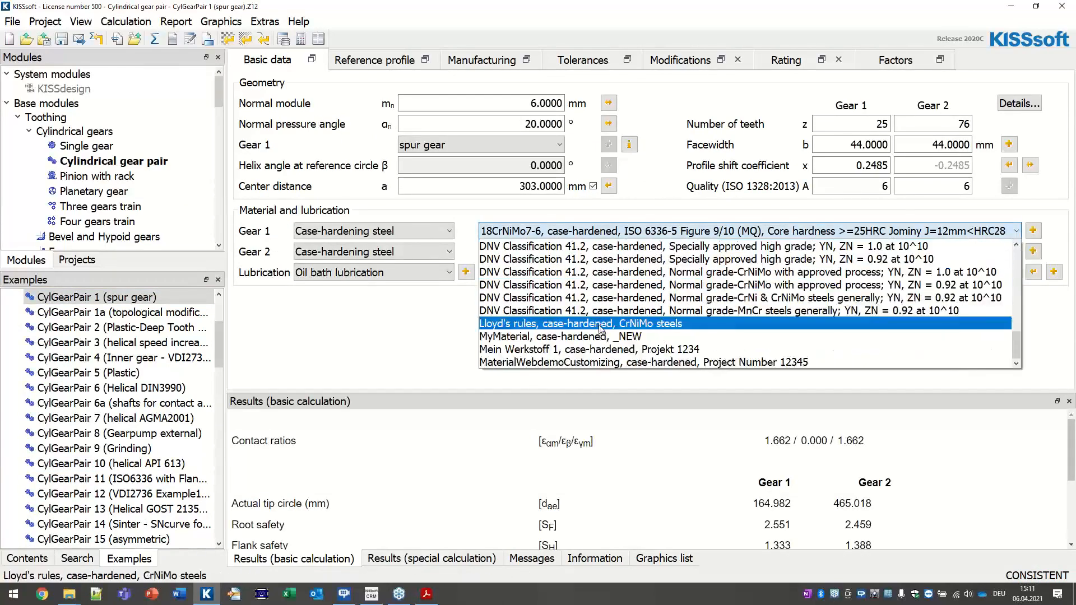
left_click(670, 363)
Switch to the presentation in Adobe Acrobat Reader and go to the Cutter Lists (.dat) slide.
left_click(427, 594)
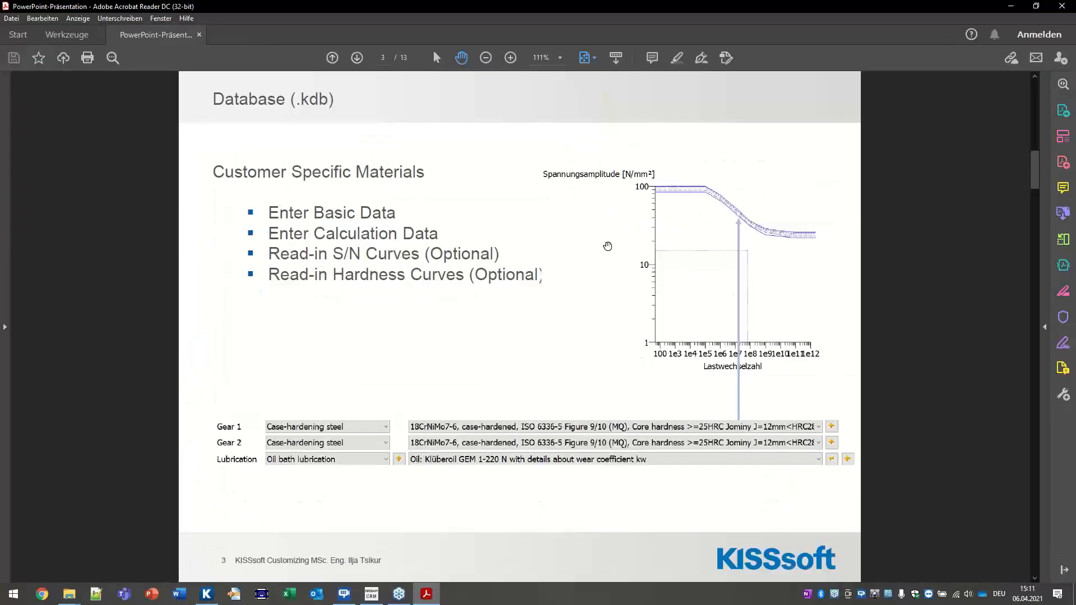
scroll(321, 254, "down", 1)
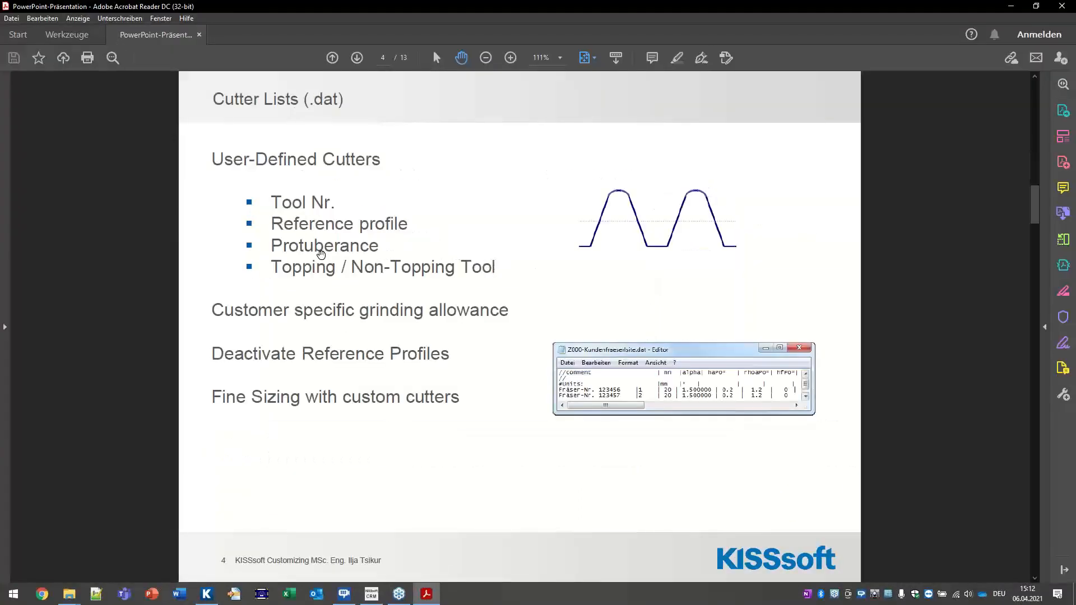